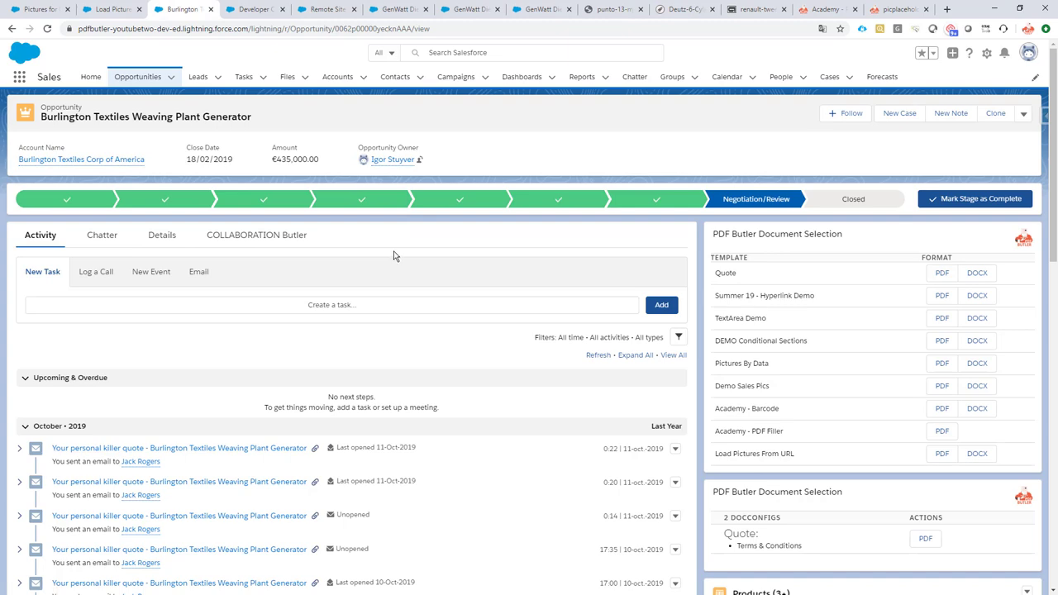
# - Review the Burlington Textiles Weaving Plant Generator opportunity and its full product list, and return to the opportunity
pyautogui.scroll(-1, 393, 256)
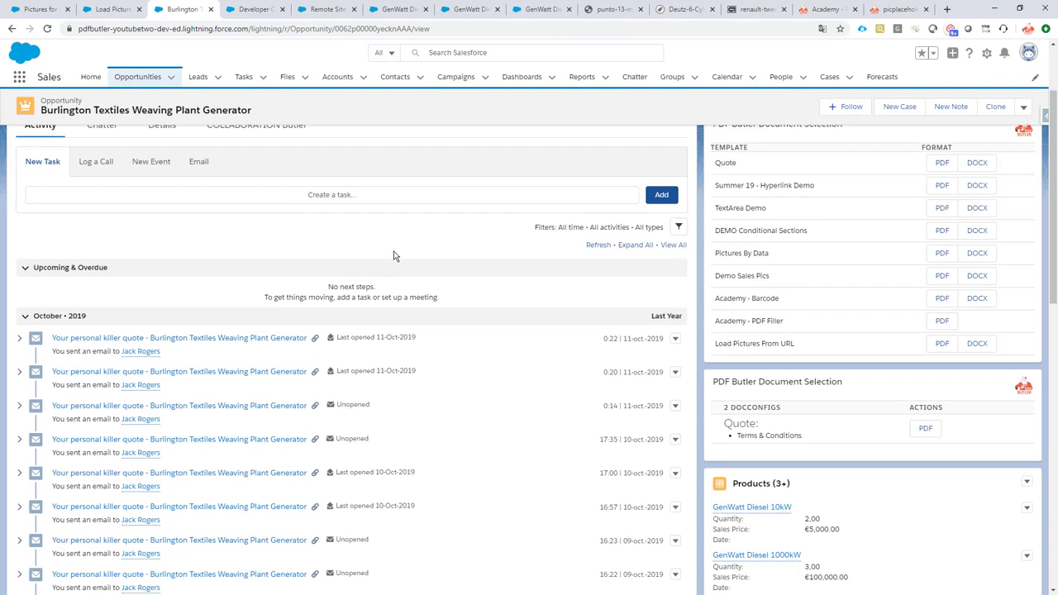
pyautogui.scroll(-2, 394, 256)
pyautogui.scroll(3, 385, 245)
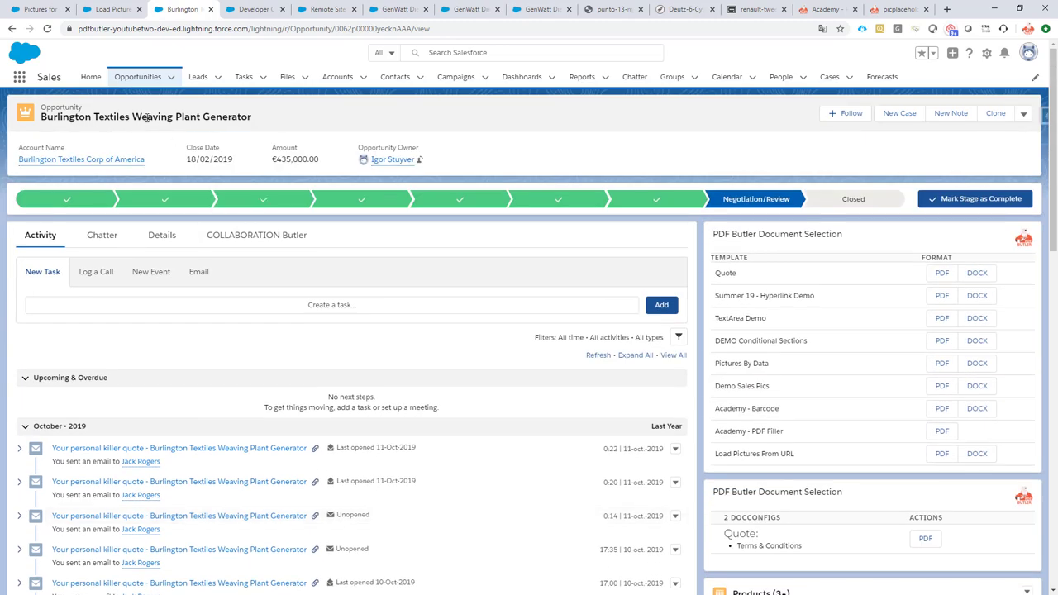
pyautogui.scroll(-2, 599, 286)
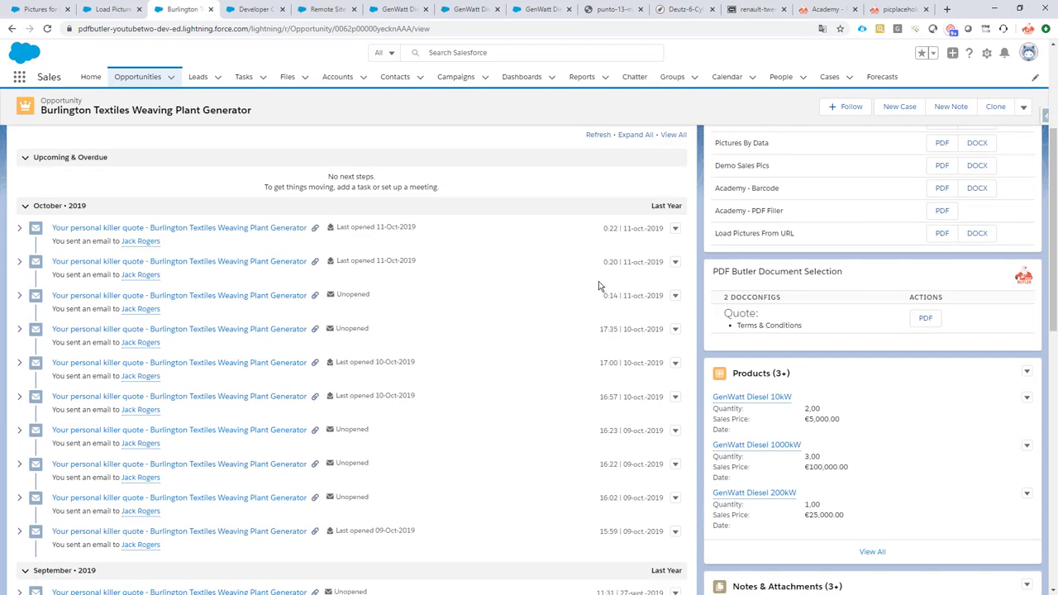
pyautogui.click(783, 376)
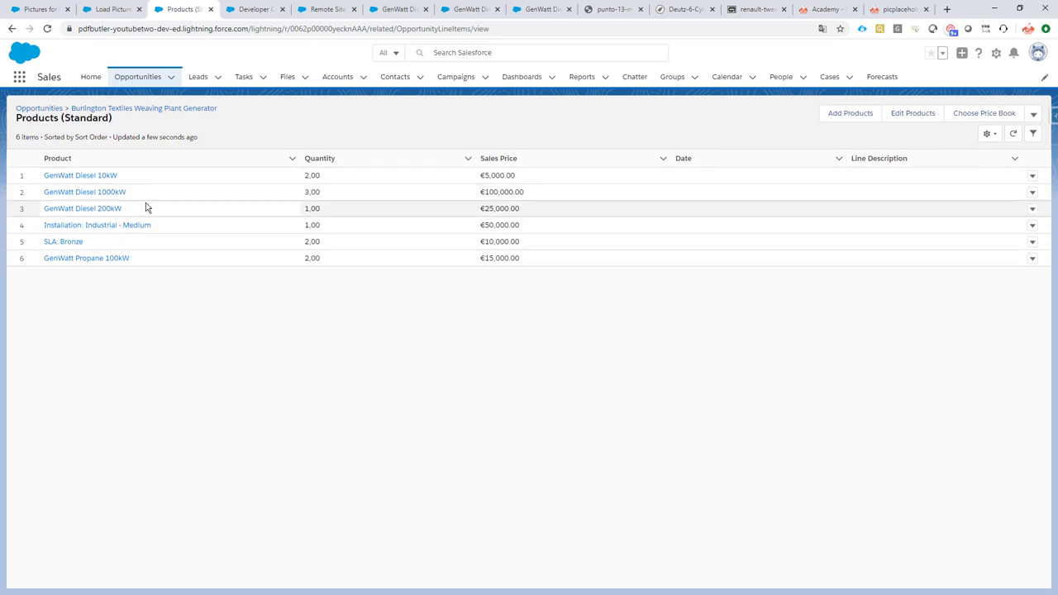
pyautogui.click(167, 110)
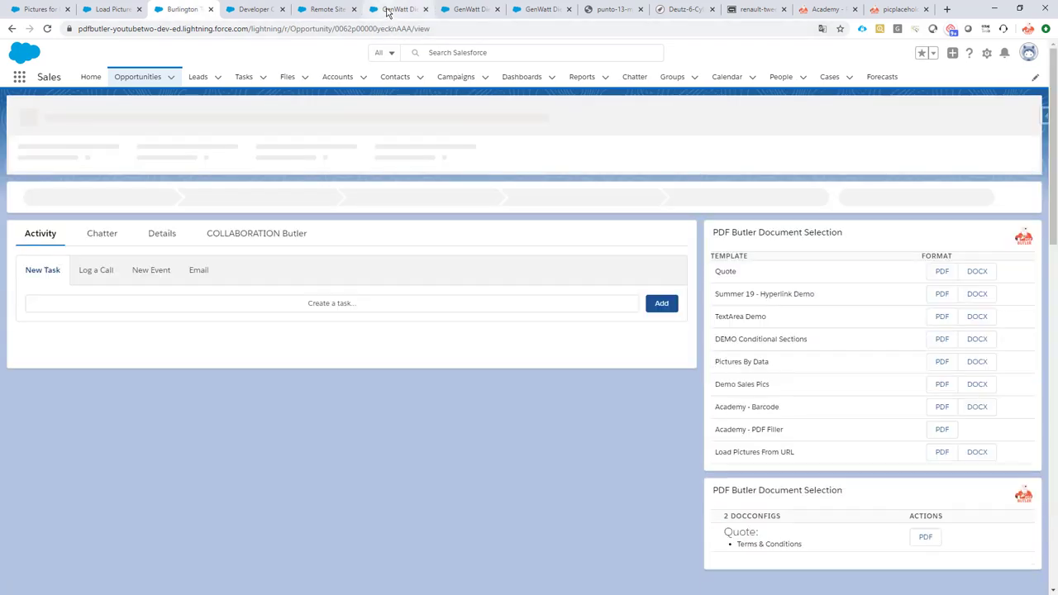
# - Check the Picture URL field on the GenWatt Diesel 10kW, 1000kW and 200kW product records
pyautogui.click(393, 10)
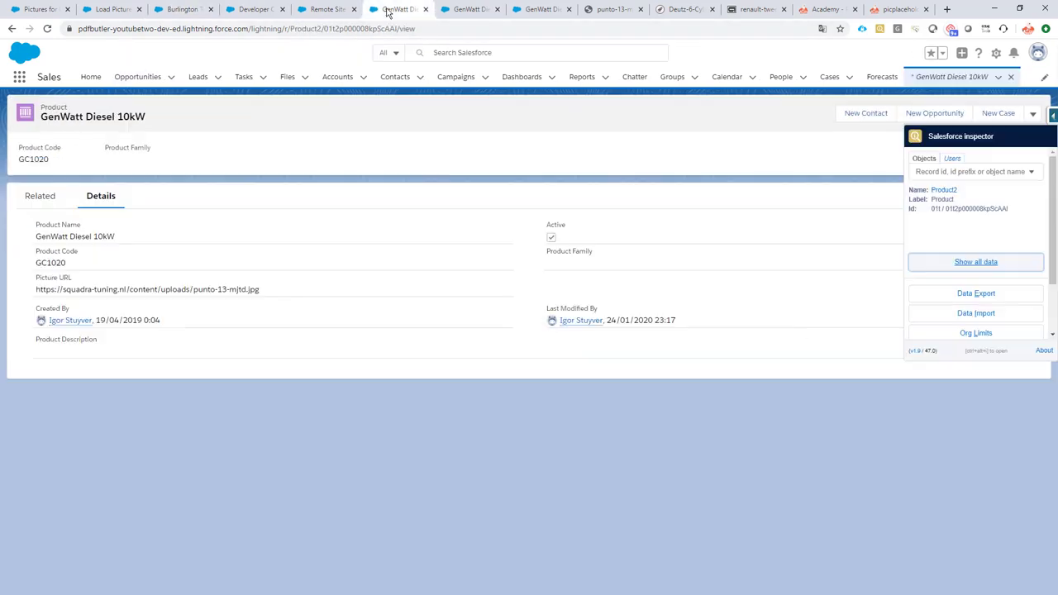
pyautogui.moveTo(36, 290); pyautogui.dragTo(263, 292)
pyautogui.click(470, 9)
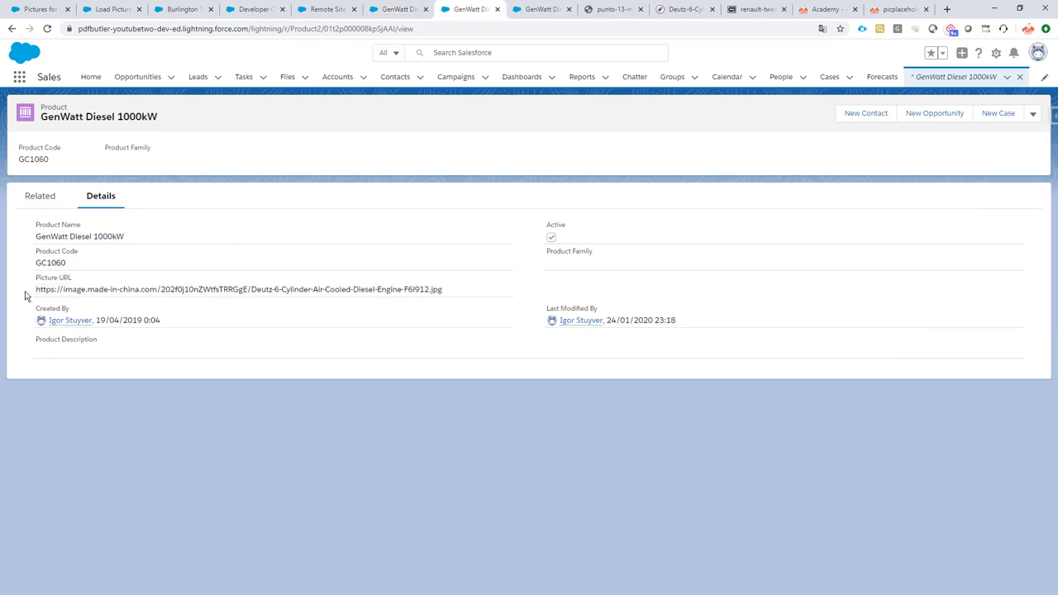
pyautogui.moveTo(36, 290); pyautogui.dragTo(449, 292)
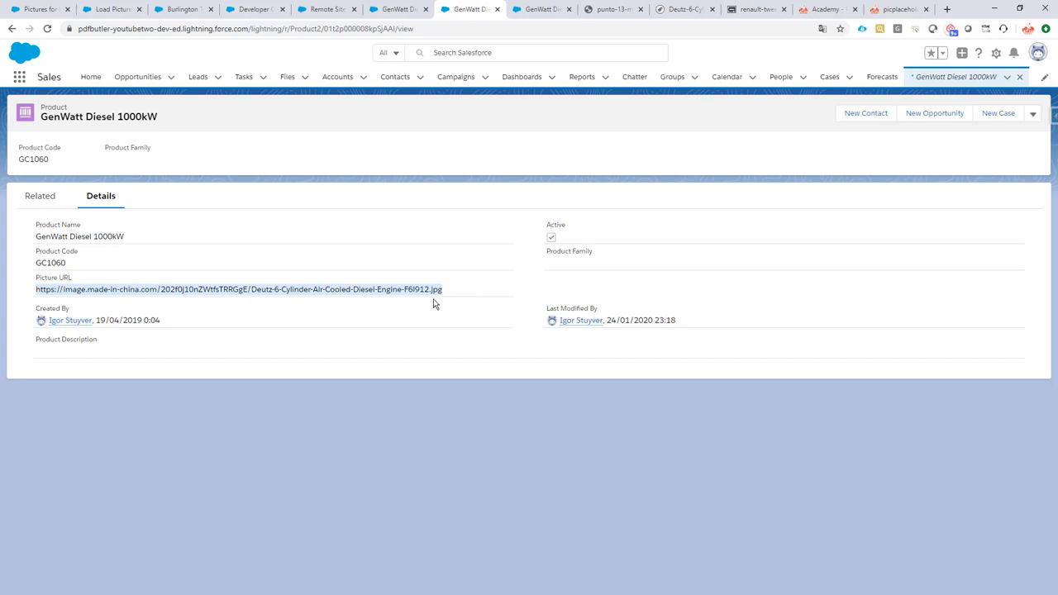
pyautogui.click(539, 10)
pyautogui.moveTo(56, 290); pyautogui.dragTo(288, 293)
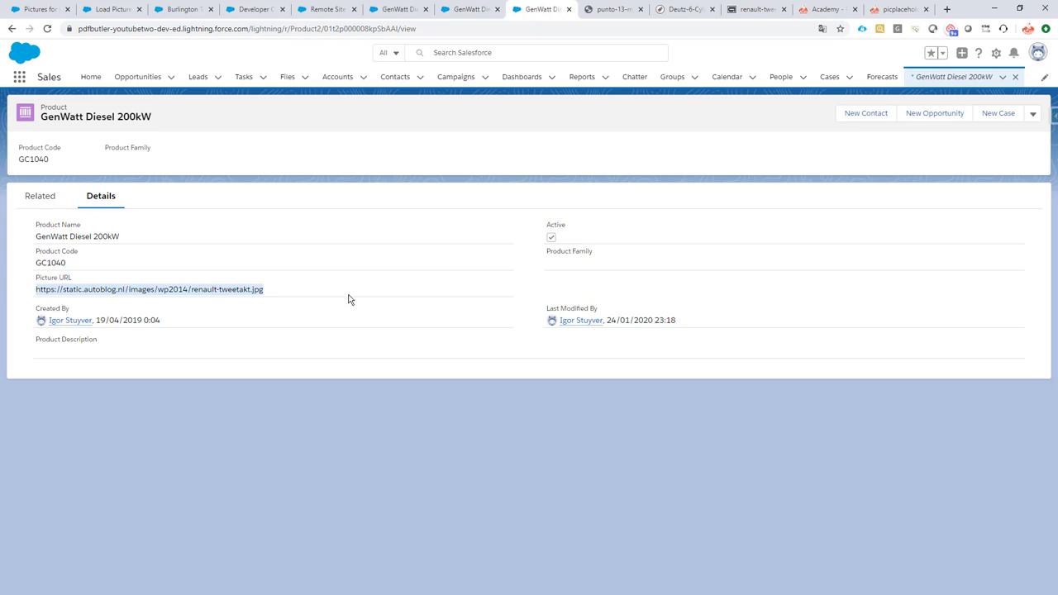
# - View the three engine pictures at their source URLs and inspect the renault-tweetakt.jpg image up close
pyautogui.click(614, 12)
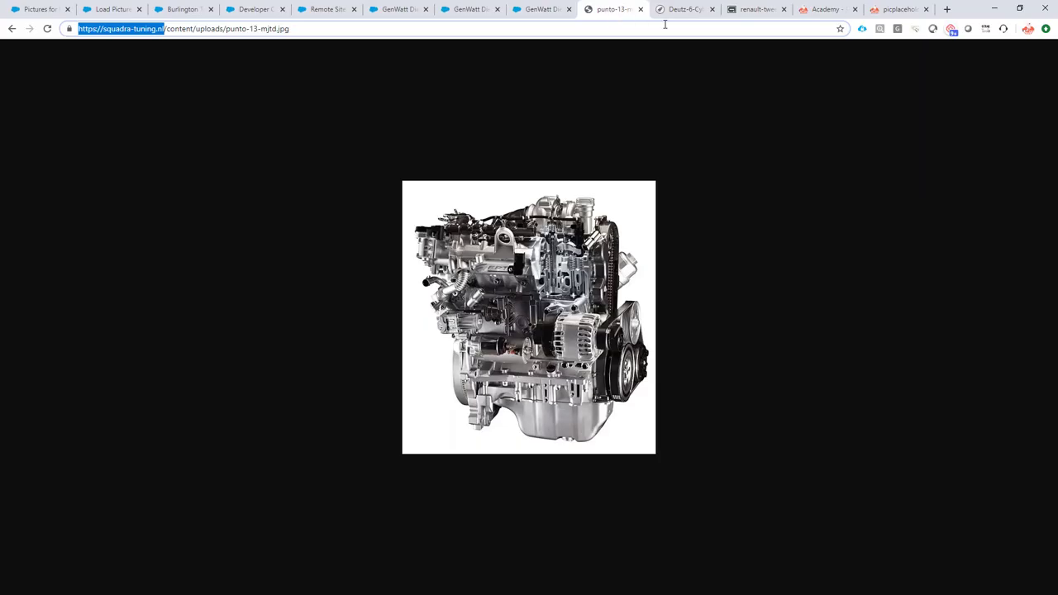
pyautogui.click(690, 12)
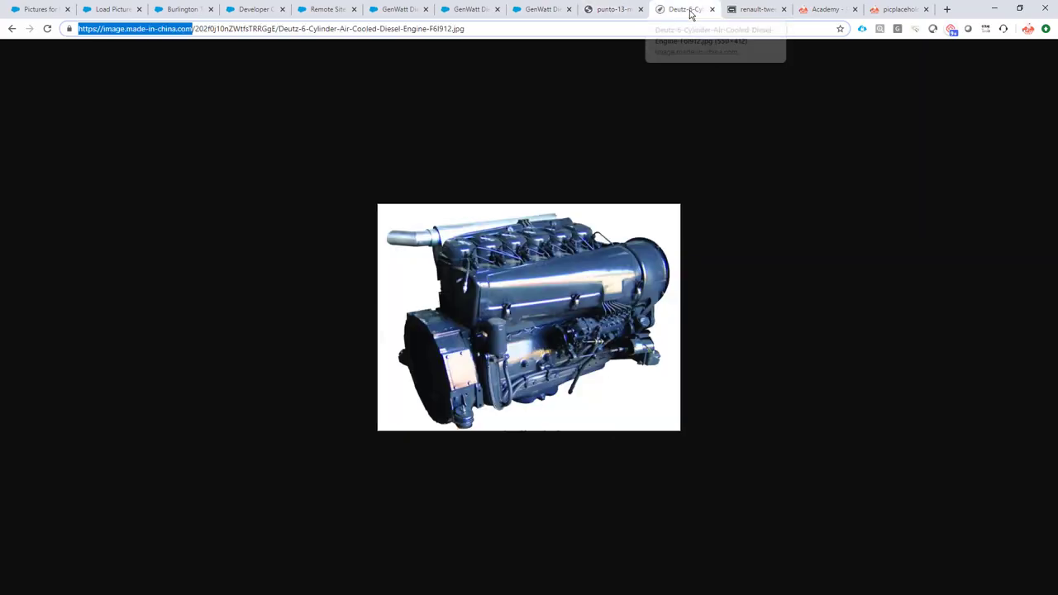
pyautogui.click(751, 13)
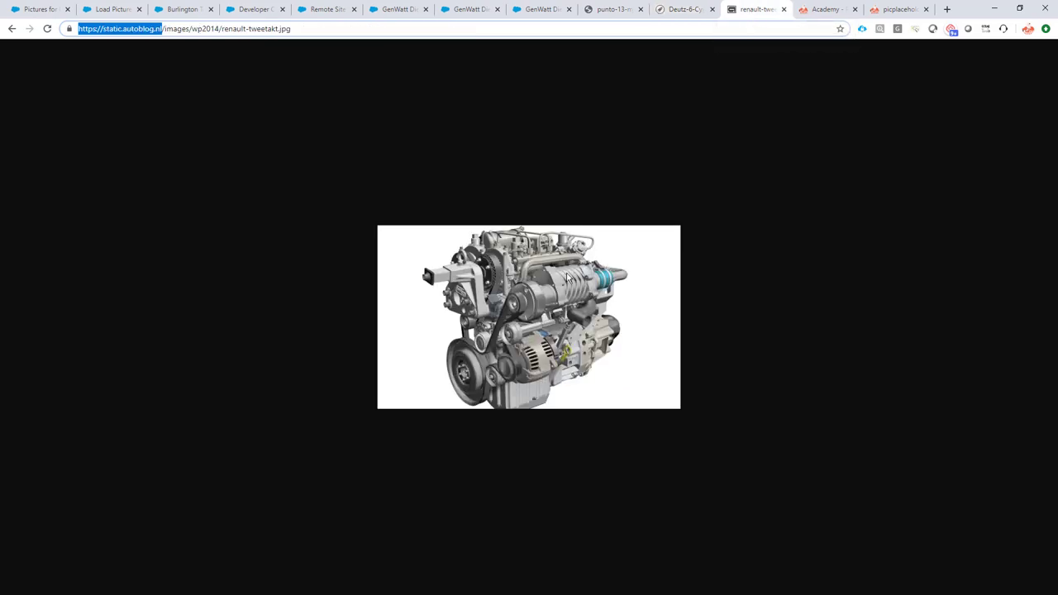
pyautogui.scroll(6, 532, 285)
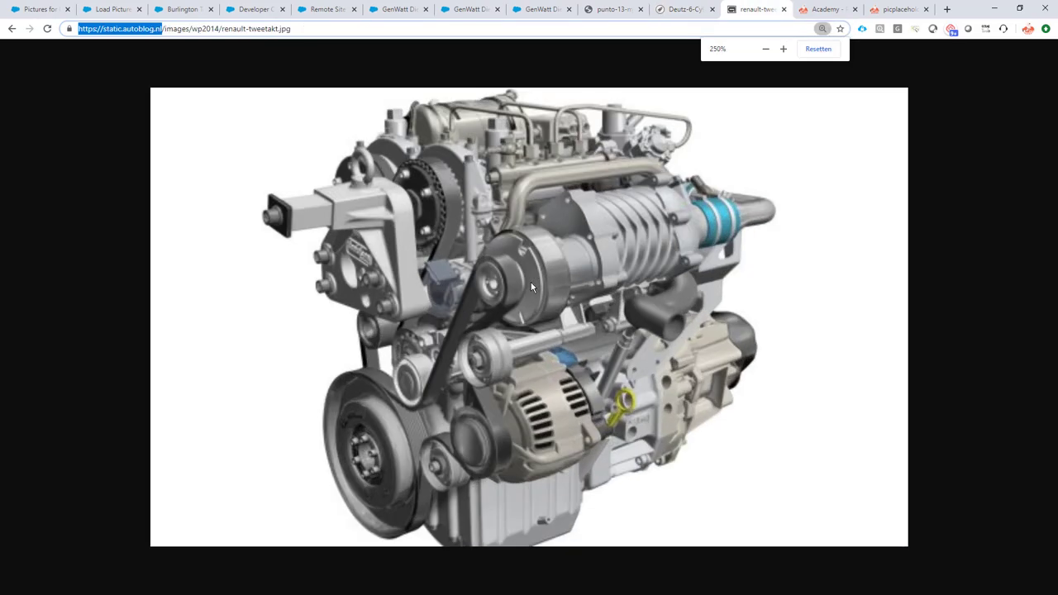
pyautogui.scroll(-4, 532, 286)
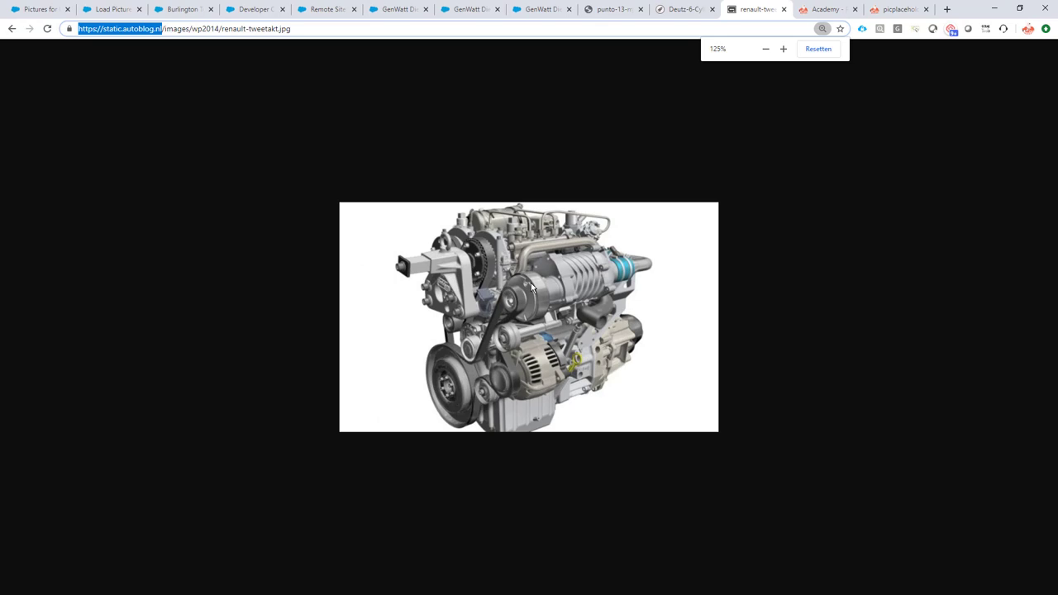
pyautogui.scroll(-1, 532, 286)
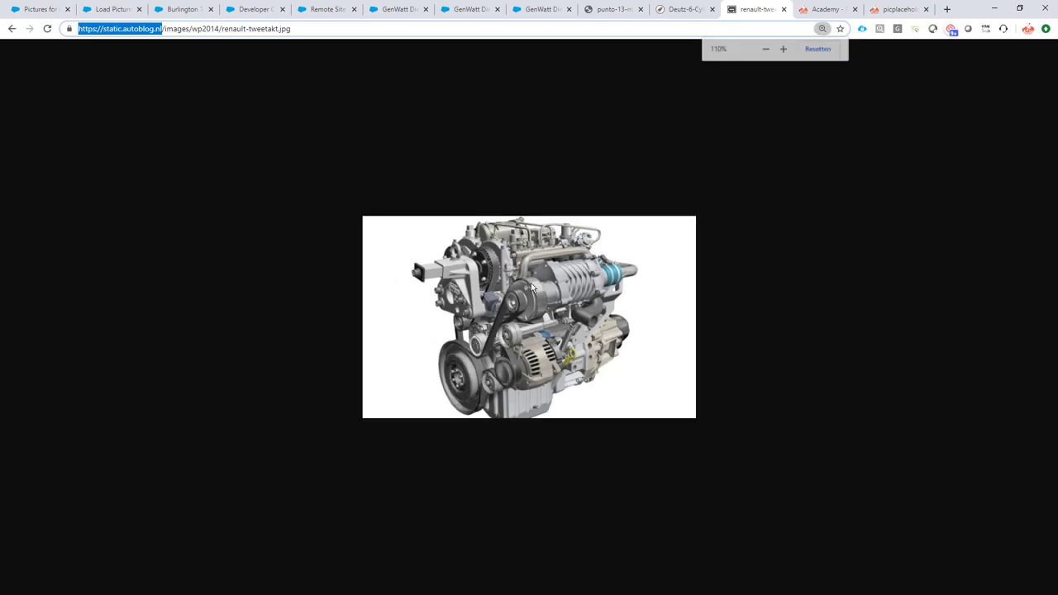
pyautogui.scroll(-1, 532, 286)
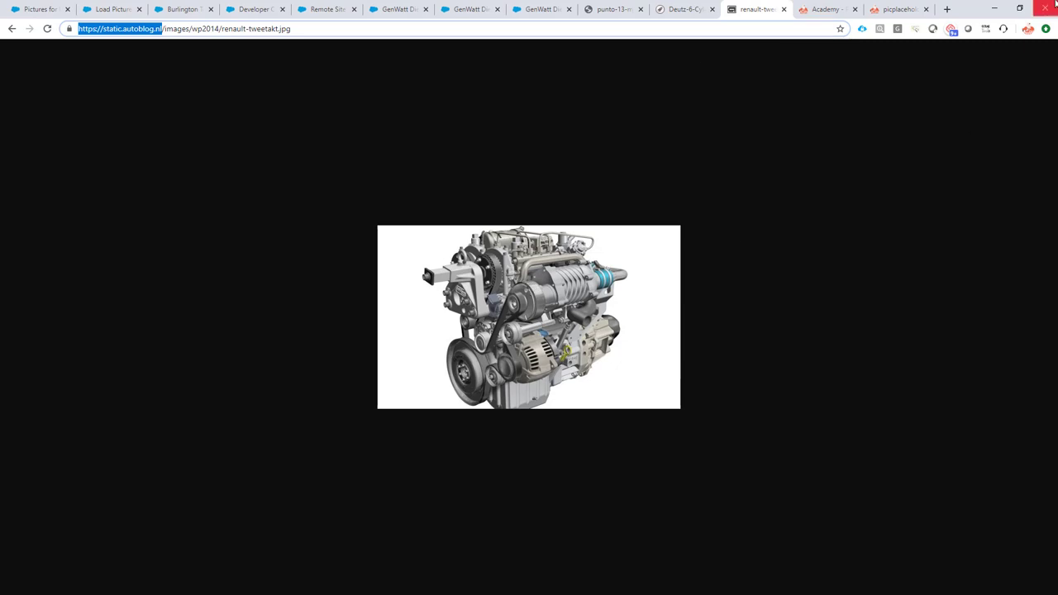
# - Open the tinypng.com image compression site in a new browser tab
pyautogui.click(948, 9)
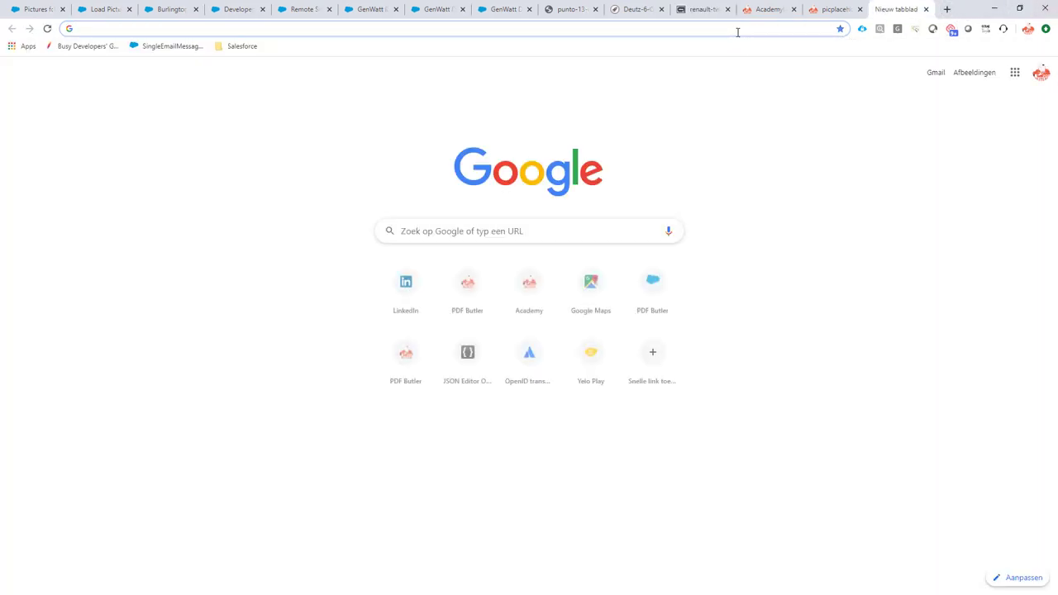
pyautogui.write('tinypng.com')
pyautogui.press('Return')
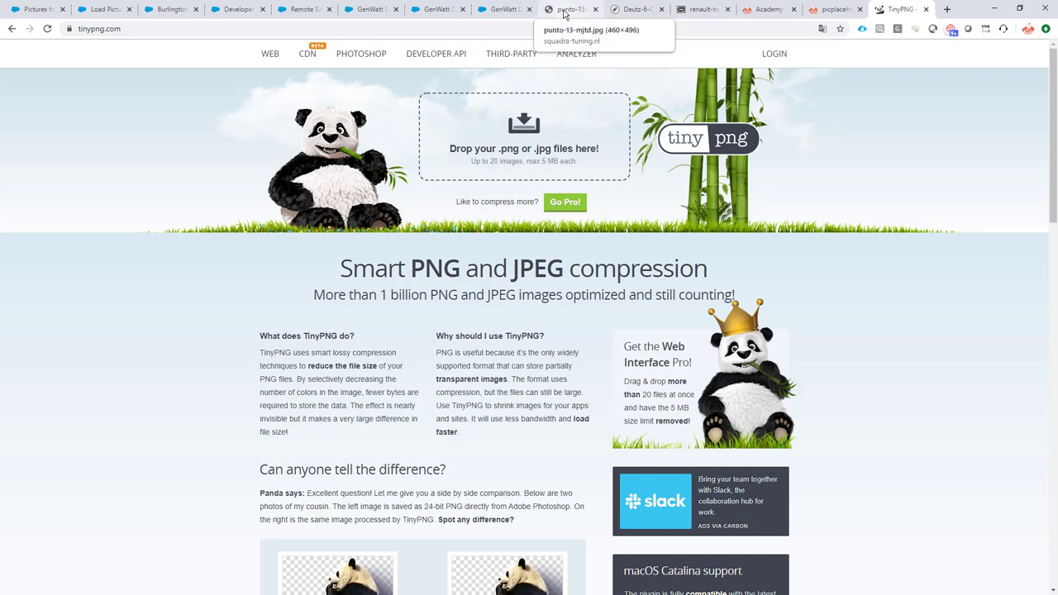
# - Generate a PDF from the Load Pictures From URL template on the Burlington Textiles Weaving Plant Generator opportunity
pyautogui.click(370, 9)
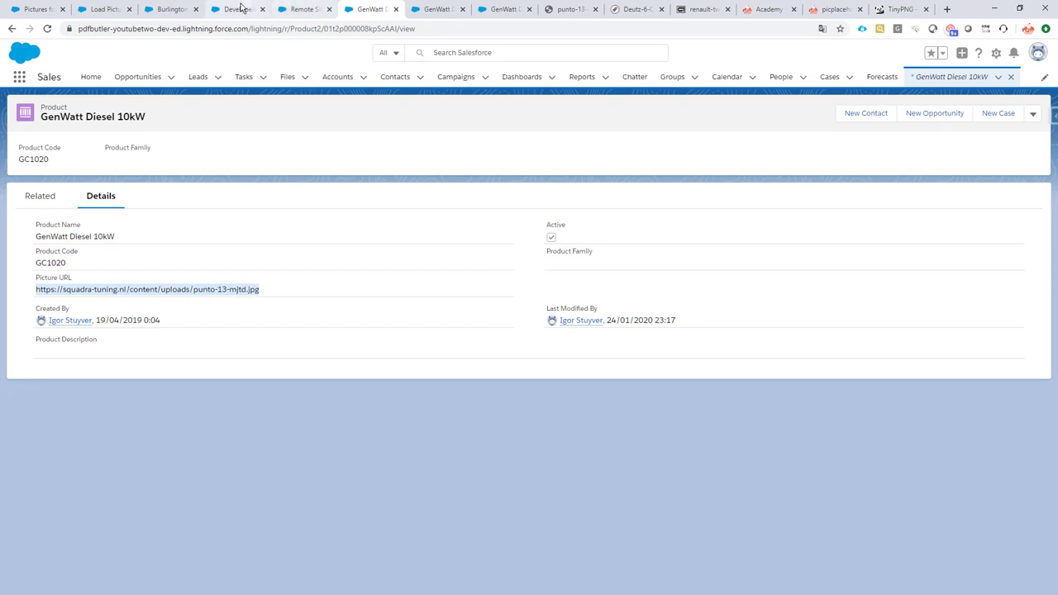
pyautogui.click(172, 10)
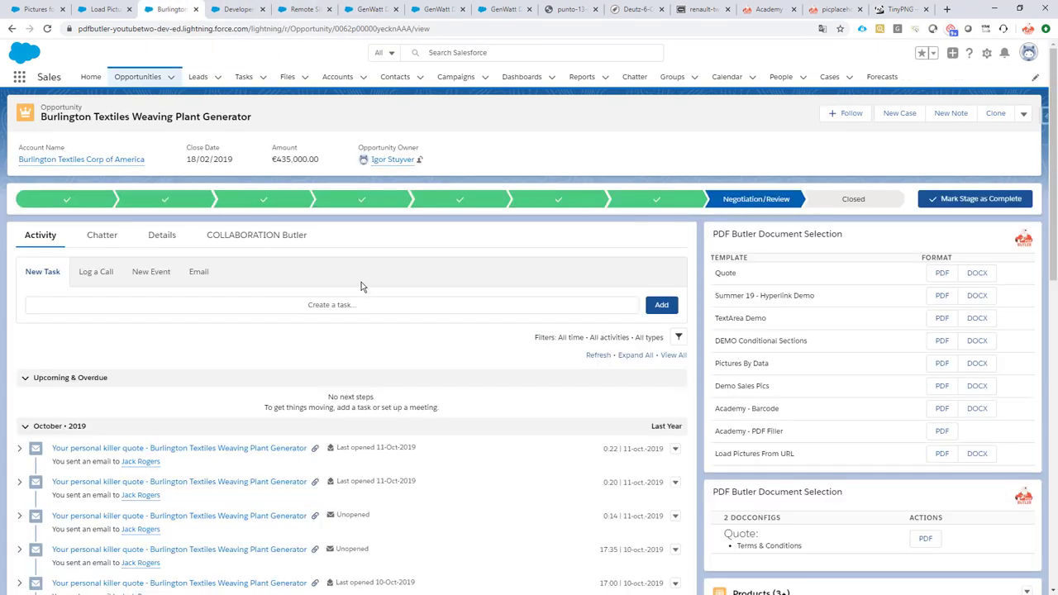
pyautogui.click(939, 457)
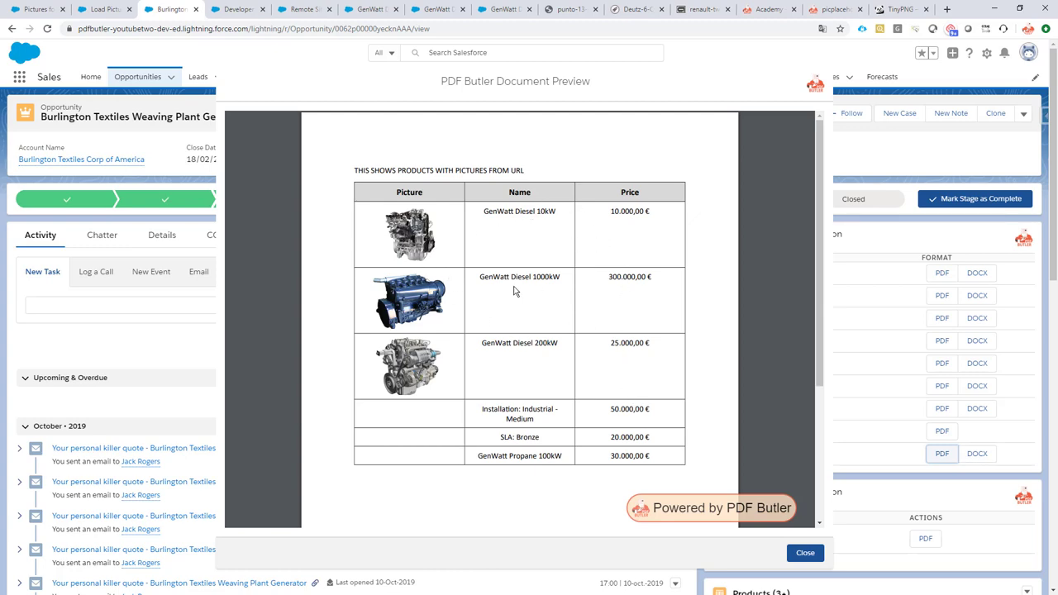
# - Inspect the product pictures in the generated document preview up close, and close the preview
pyautogui.scroll(5, 425, 281)
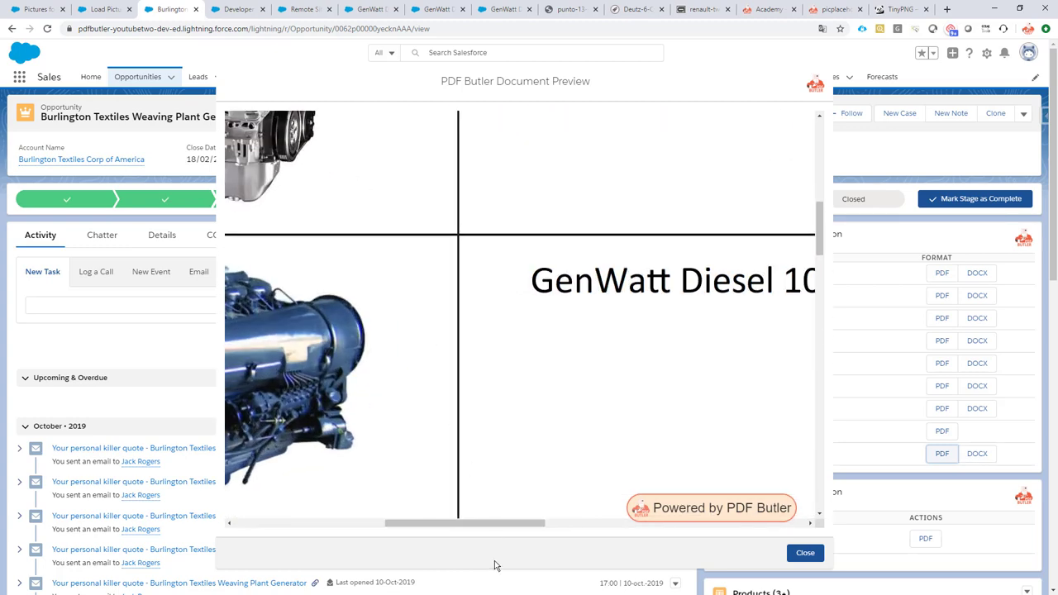
pyautogui.moveTo(485, 528); pyautogui.dragTo(413, 526)
pyautogui.scroll(5, 533, 426)
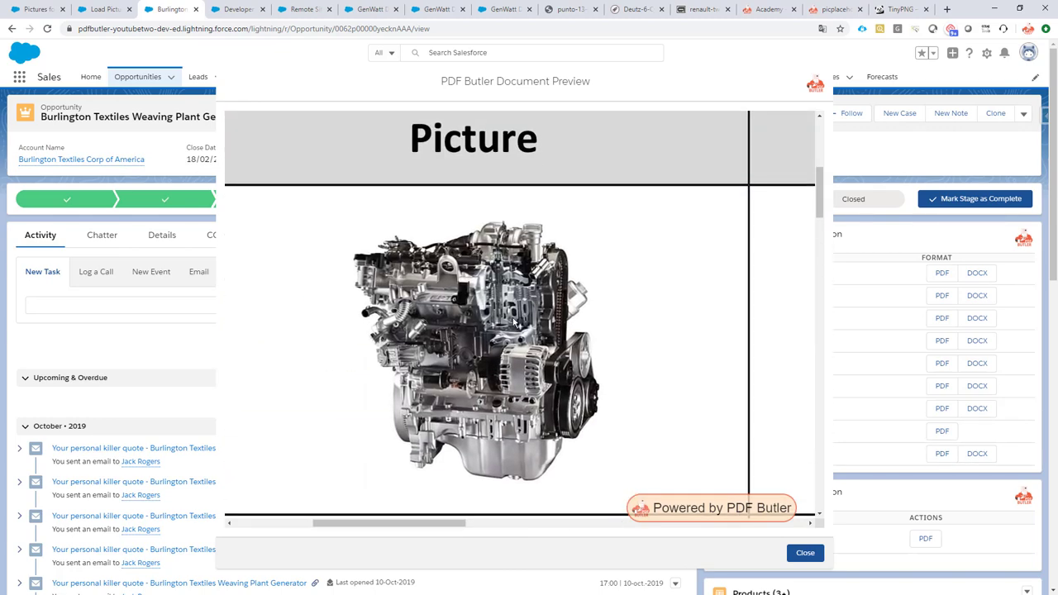
pyautogui.scroll(-3, 471, 409)
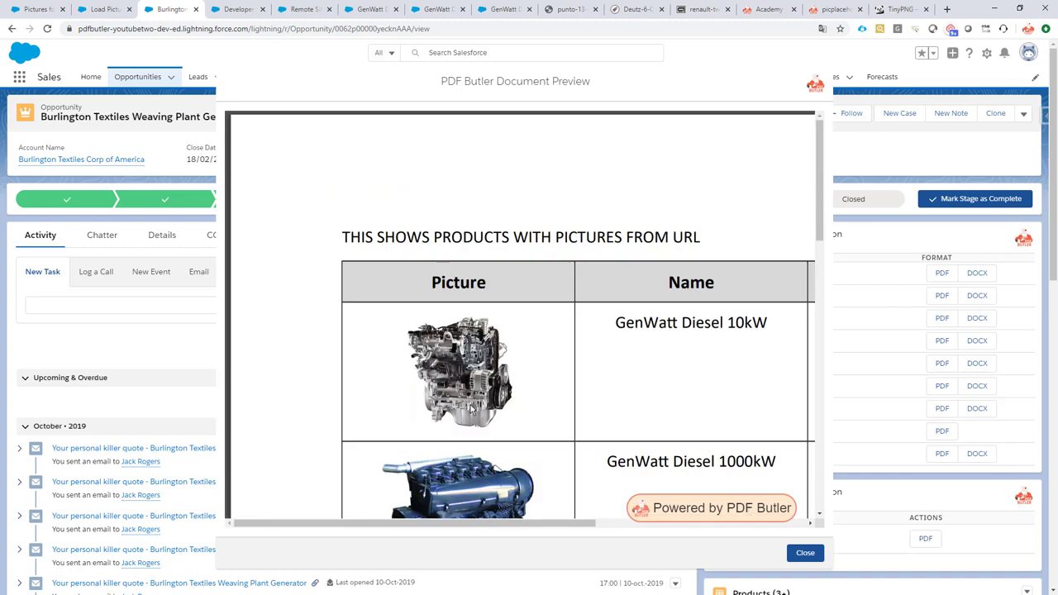
pyautogui.scroll(1, 472, 410)
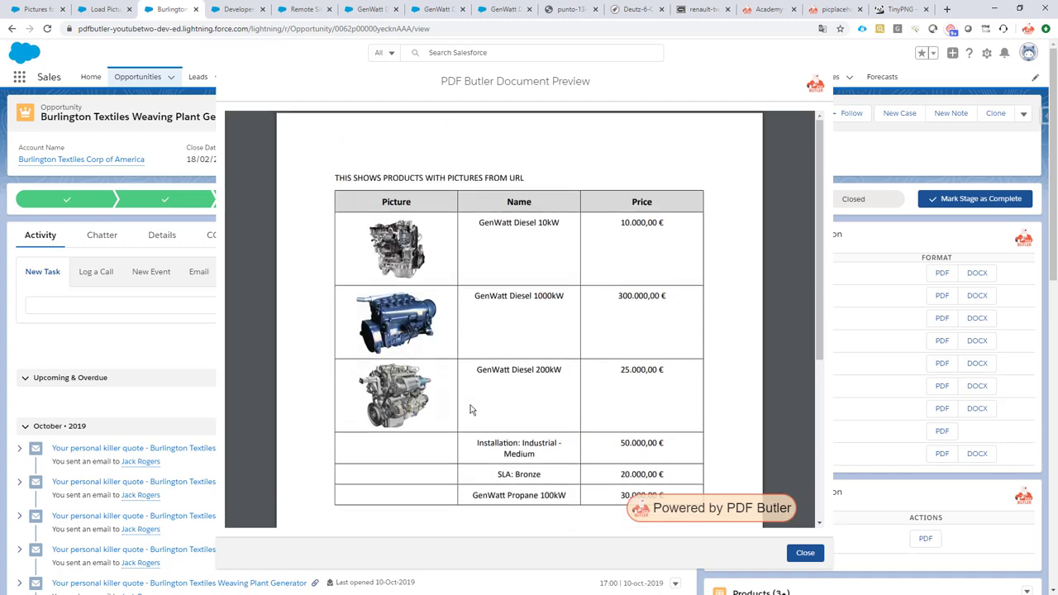
pyautogui.click(806, 554)
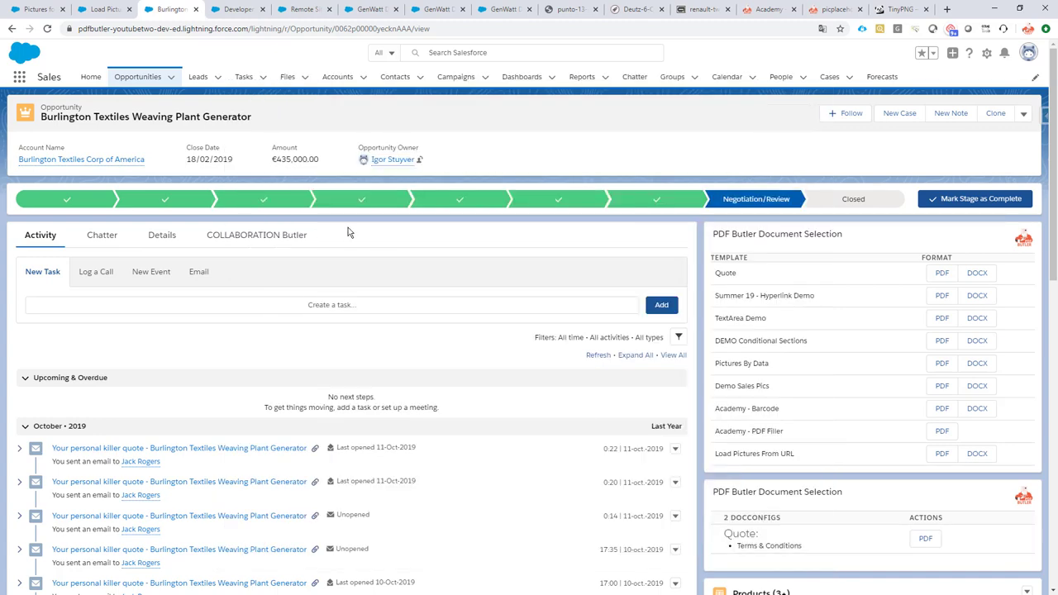
# - From the Load Pictures From URL doc config, open the Opp Lines - Picture from URL data source and examine Product2Id in its SOQL
pyautogui.click(103, 9)
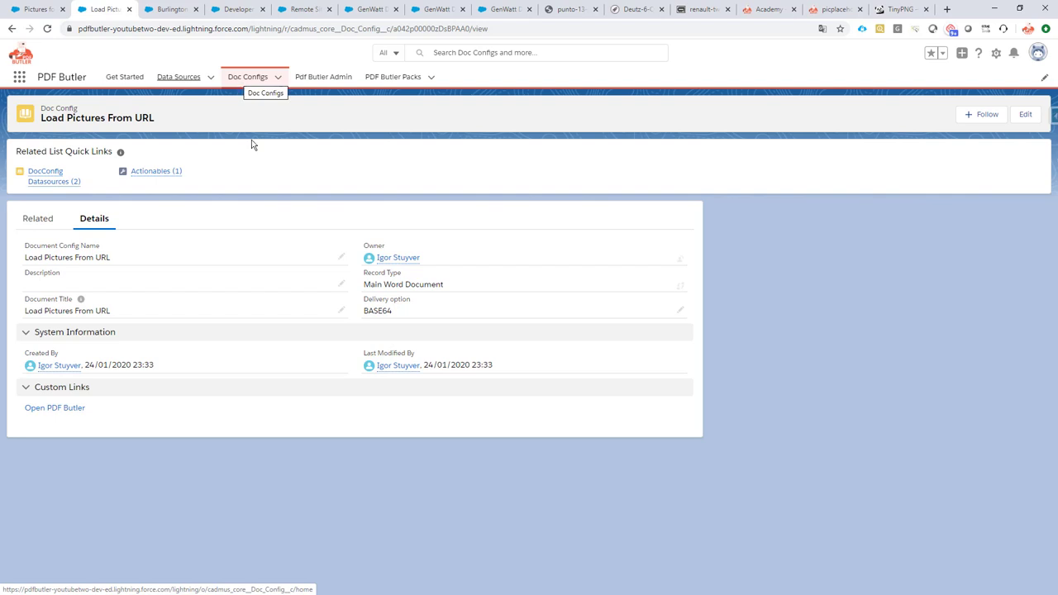
pyautogui.moveTo(39, 183)
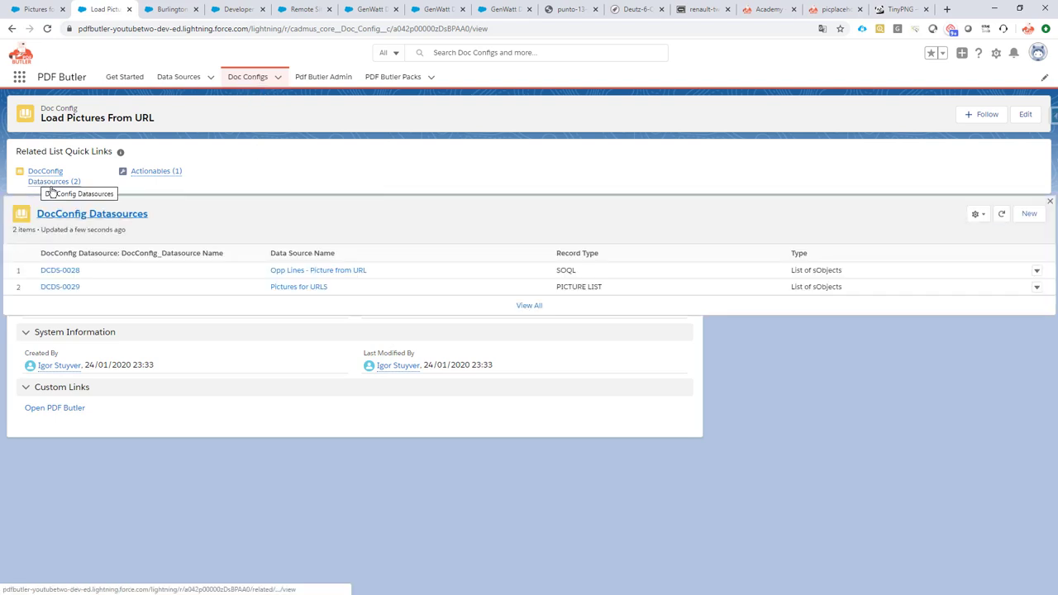
pyautogui.click(292, 272)
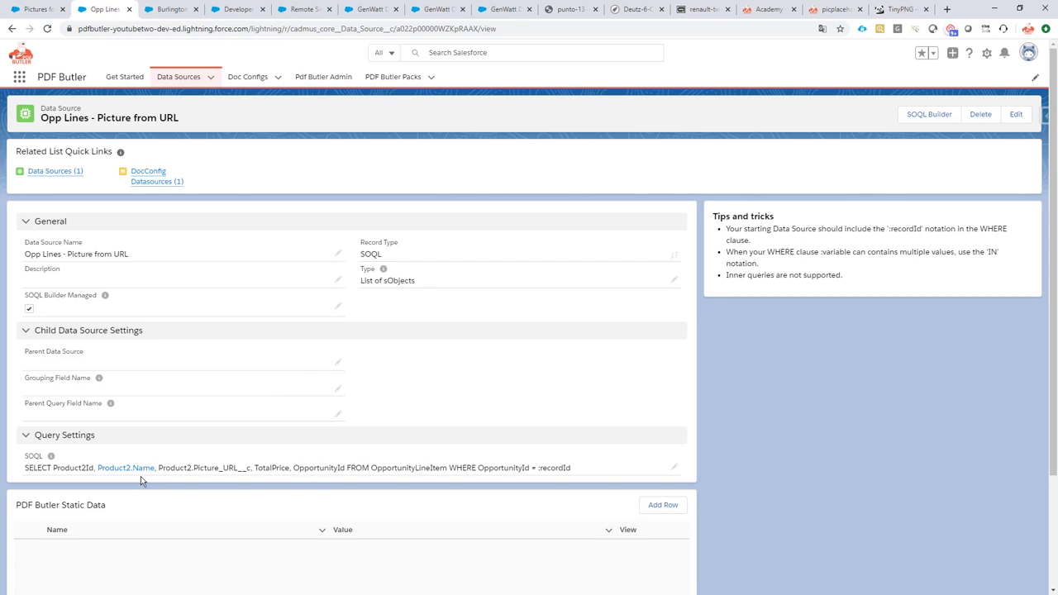
pyautogui.moveTo(54, 469); pyautogui.dragTo(89, 469)
# - Open the child data source Pictures for URLS and check its record type, parent data source and parent query field name
pyautogui.moveTo(66, 179)
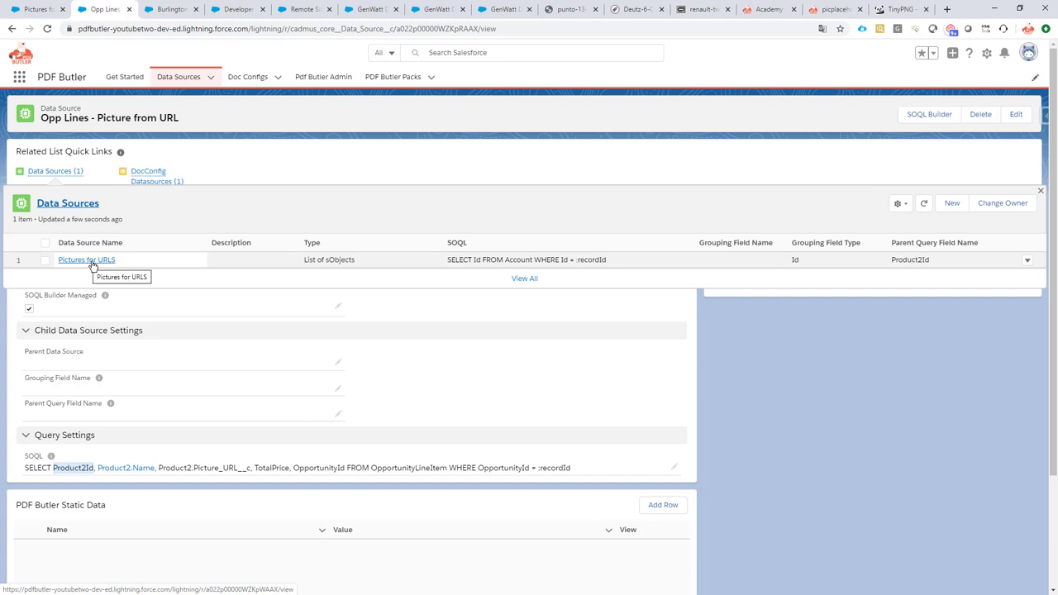
pyautogui.click(87, 261)
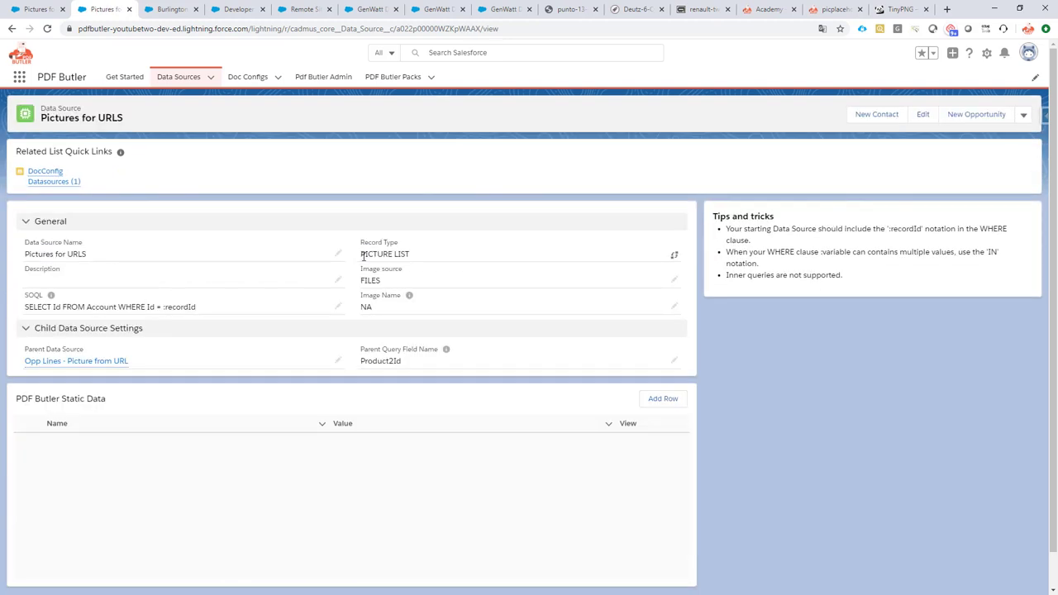
pyautogui.moveTo(360, 254); pyautogui.dragTo(416, 258)
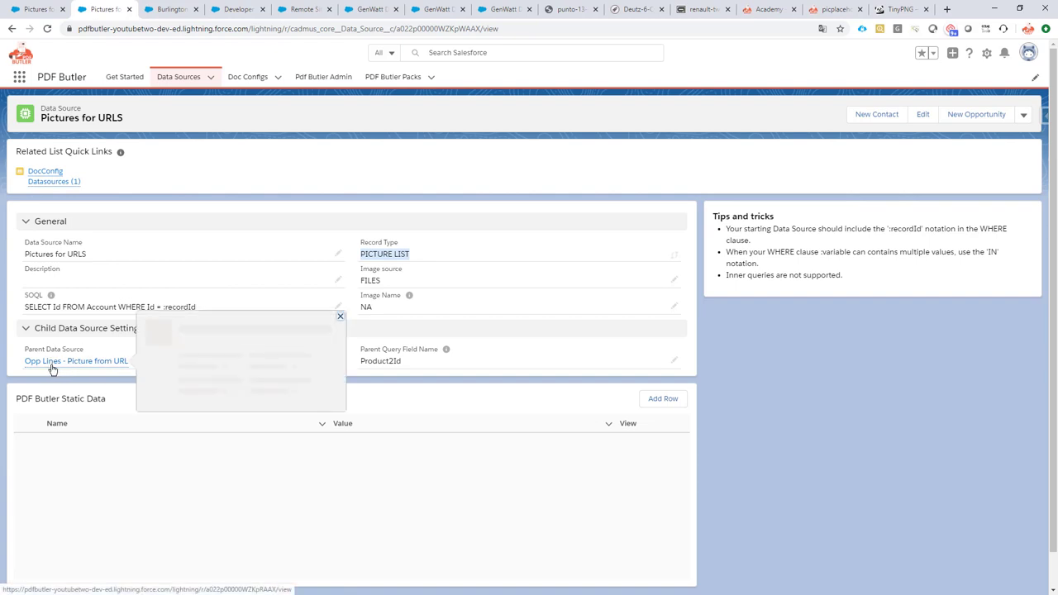
pyautogui.moveTo(70, 364)
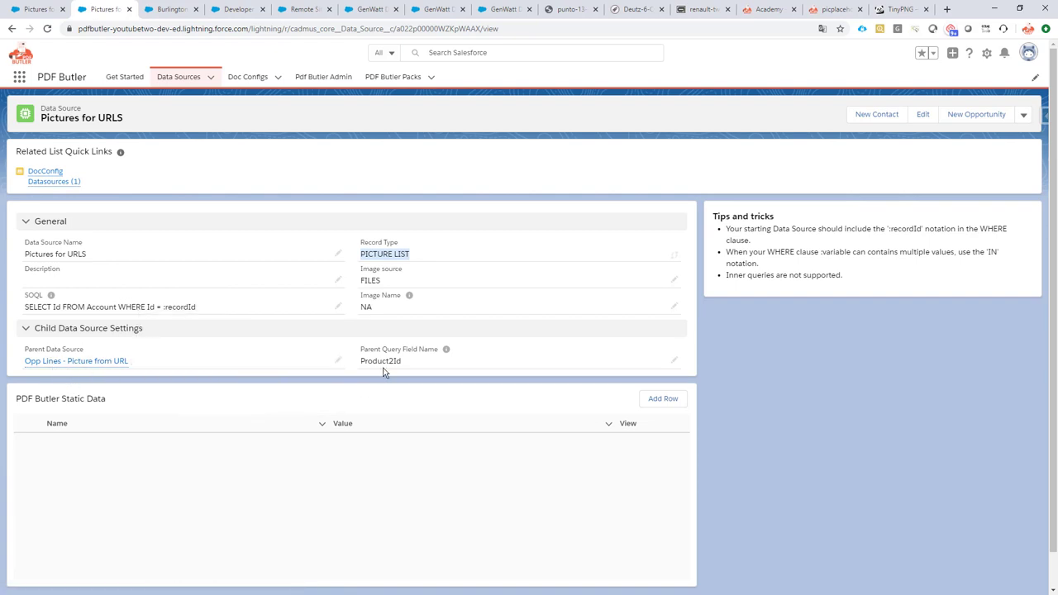
pyautogui.moveTo(361, 362); pyautogui.dragTo(409, 367)
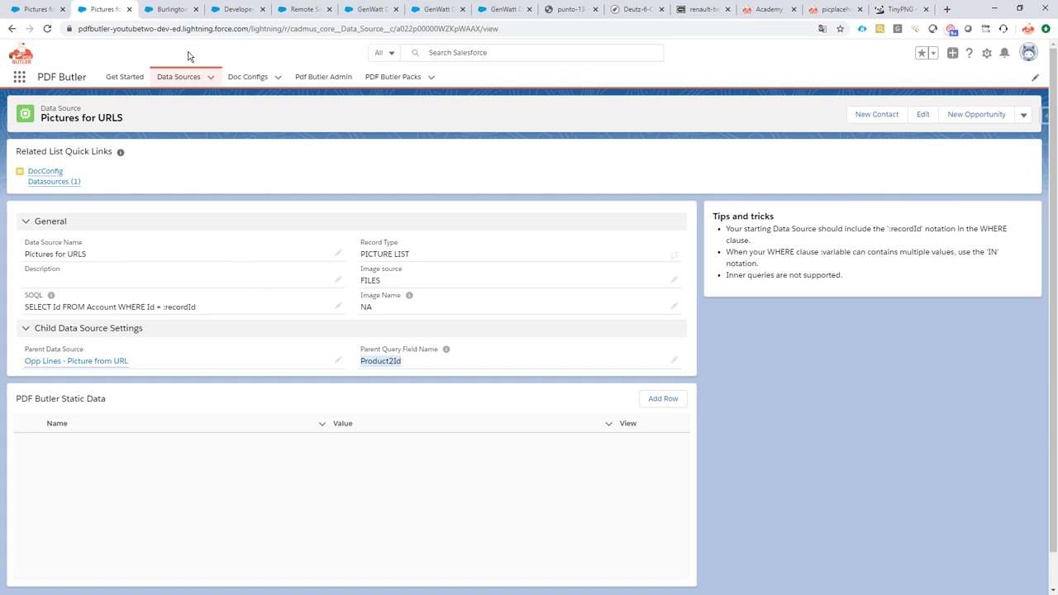
# - In the Developer Console, examine the class Actionable_GetProductPicsFromUrl, its implemented cadmus_core interface and the OpportunityLineItem query filtering on Product2.Picture_URL__c
pyautogui.click(234, 11)
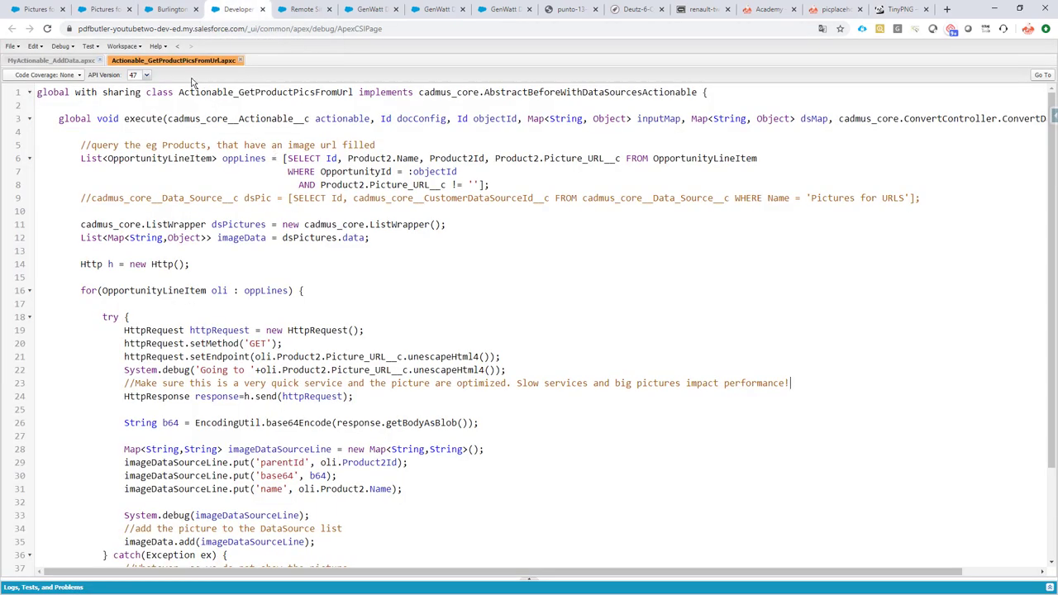
pyautogui.doubleClick(441, 92)
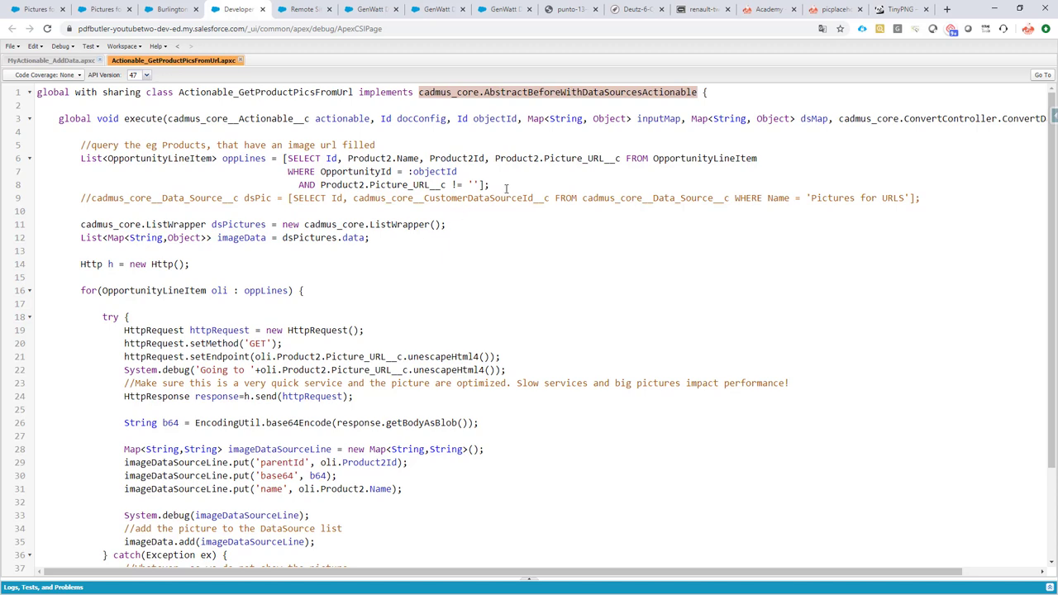
pyautogui.moveTo(491, 185); pyautogui.dragTo(56, 158)
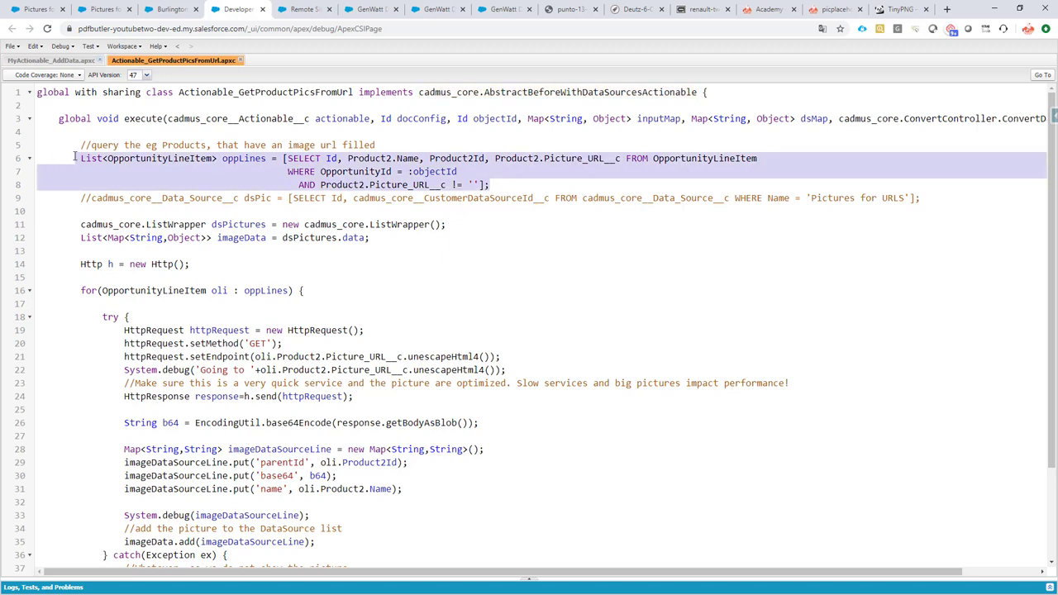
pyautogui.click(413, 172)
pyautogui.moveTo(321, 185); pyautogui.dragTo(446, 184)
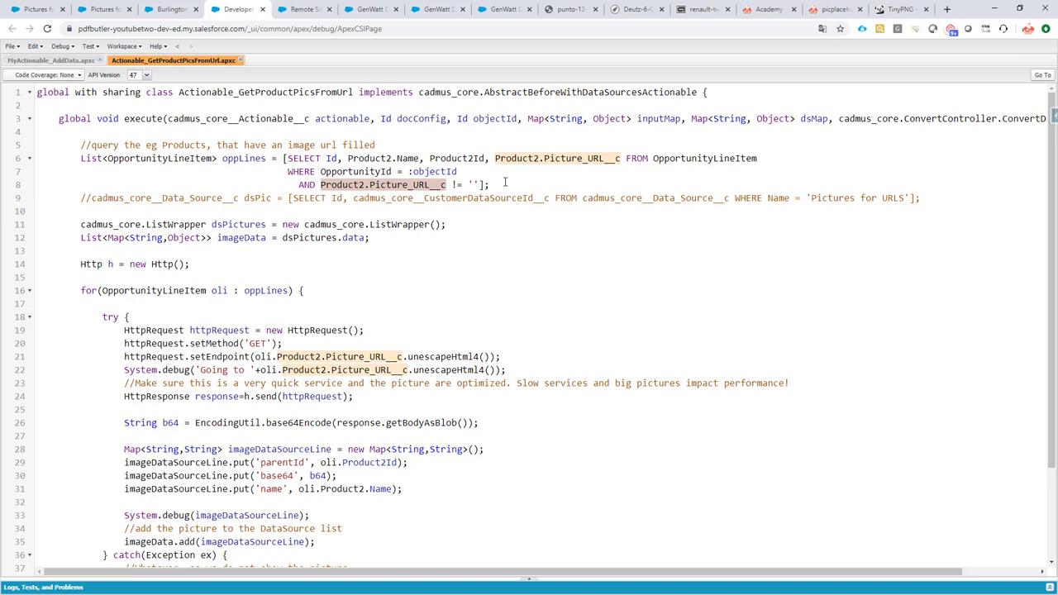
# - Examine how dsPictures is declared as a cadmus_core.ListWrapper and how its data feeds the imageData list
pyautogui.moveTo(461, 224); pyautogui.dragTo(461, 216)
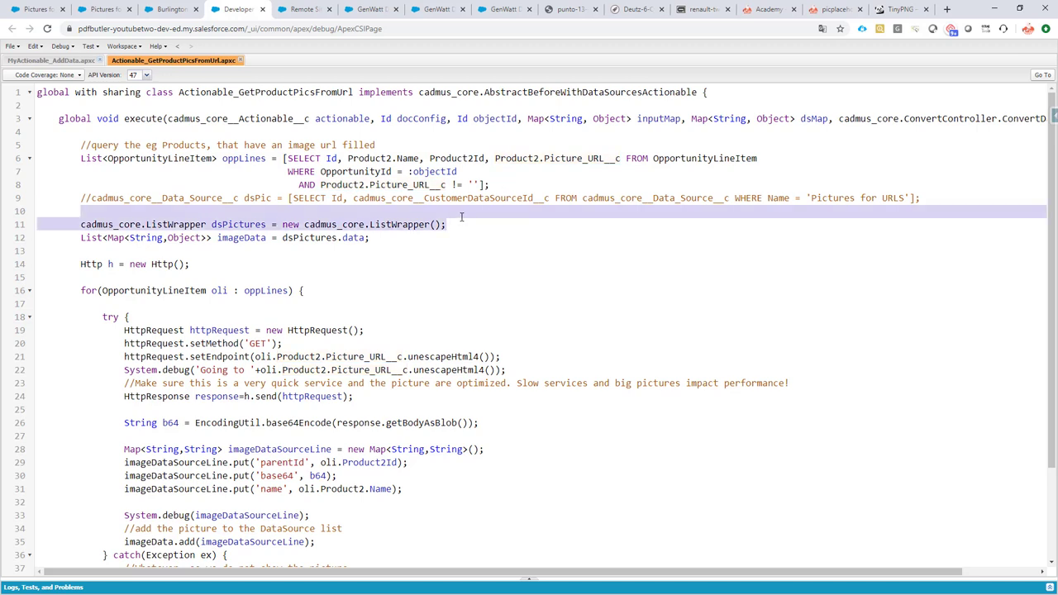
pyautogui.click(108, 224)
pyautogui.doubleClick(108, 224)
pyautogui.moveTo(107, 224); pyautogui.dragTo(154, 224)
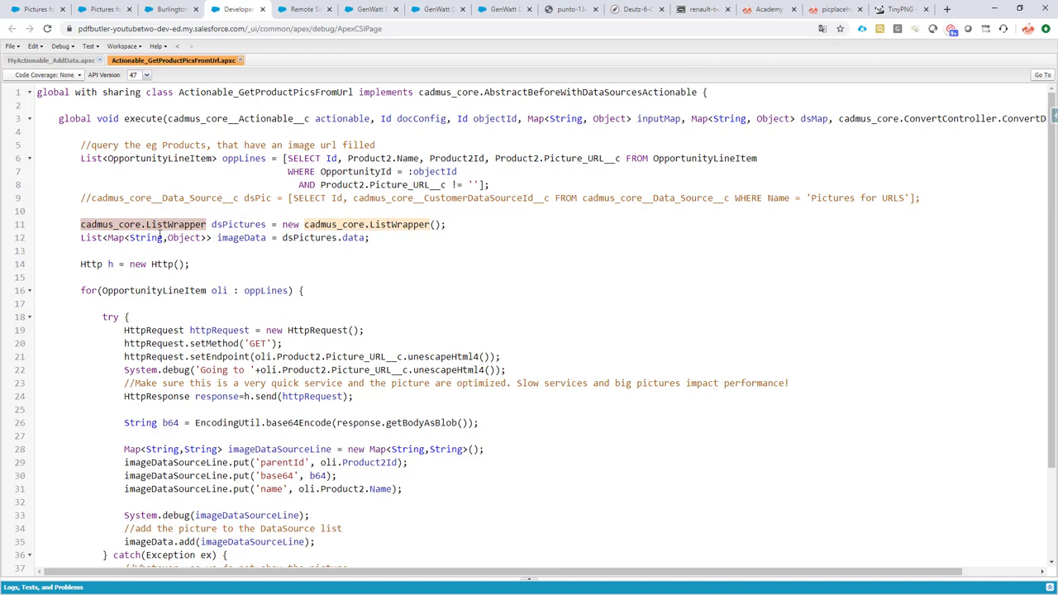
pyautogui.moveTo(450, 225); pyautogui.dragTo(356, 237)
pyautogui.click(317, 239)
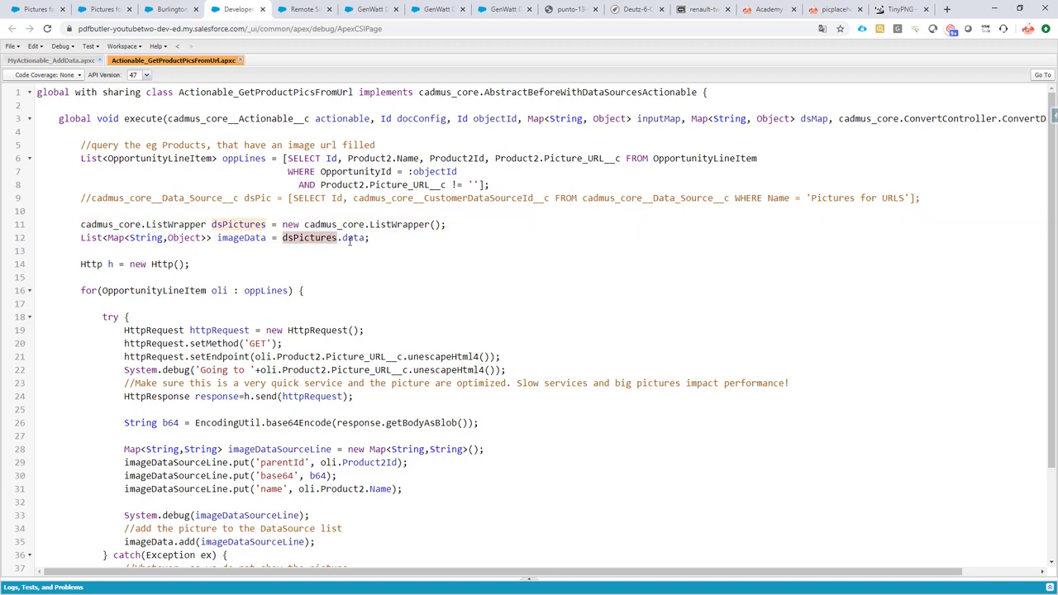
pyautogui.click(351, 239)
pyautogui.click(246, 238)
pyautogui.click(350, 239)
pyautogui.click(251, 238)
# - Examine the Http object, the loop over oppLines and the Product2.Picture_URL__c endpoint of the GET request
pyautogui.scroll(-3, 240, 238)
pyautogui.click(203, 154)
pyautogui.hotkey('shift', 'Home')
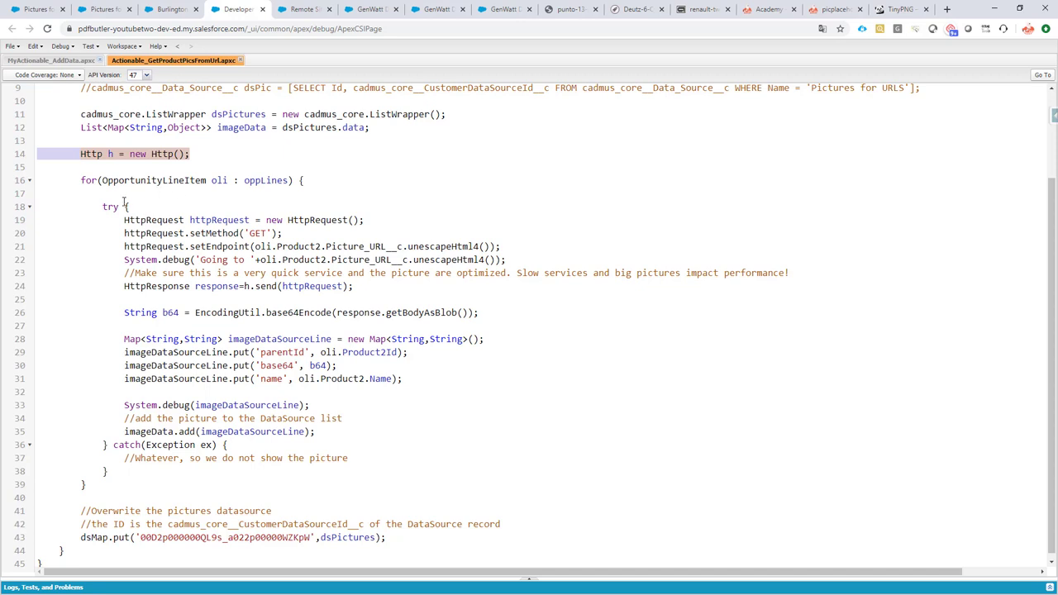
pyautogui.moveTo(323, 179); pyautogui.dragTo(324, 172)
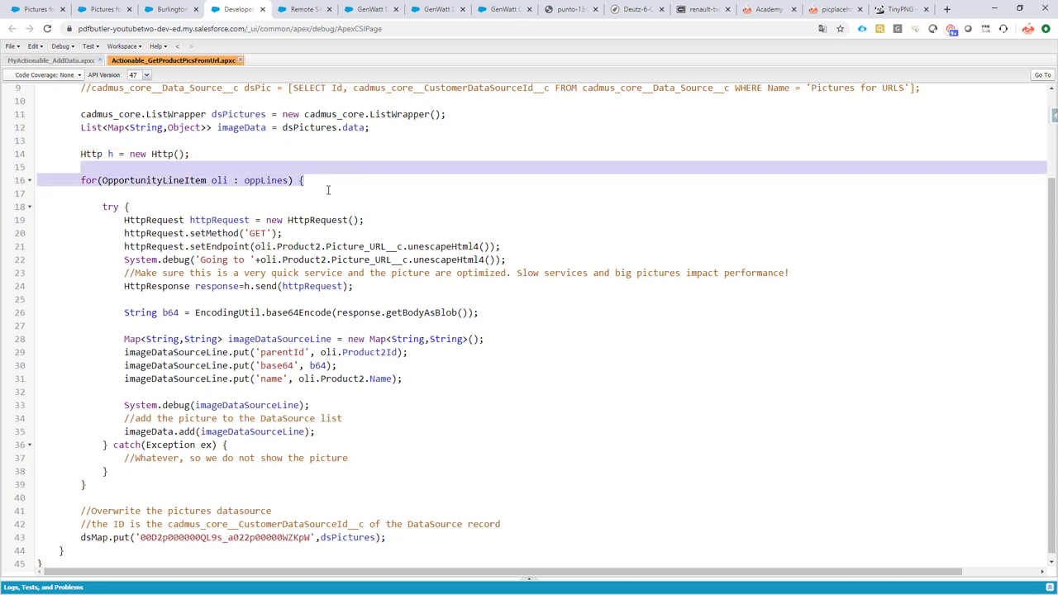
pyautogui.doubleClick(299, 246)
pyautogui.moveTo(299, 246); pyautogui.dragTo(341, 246)
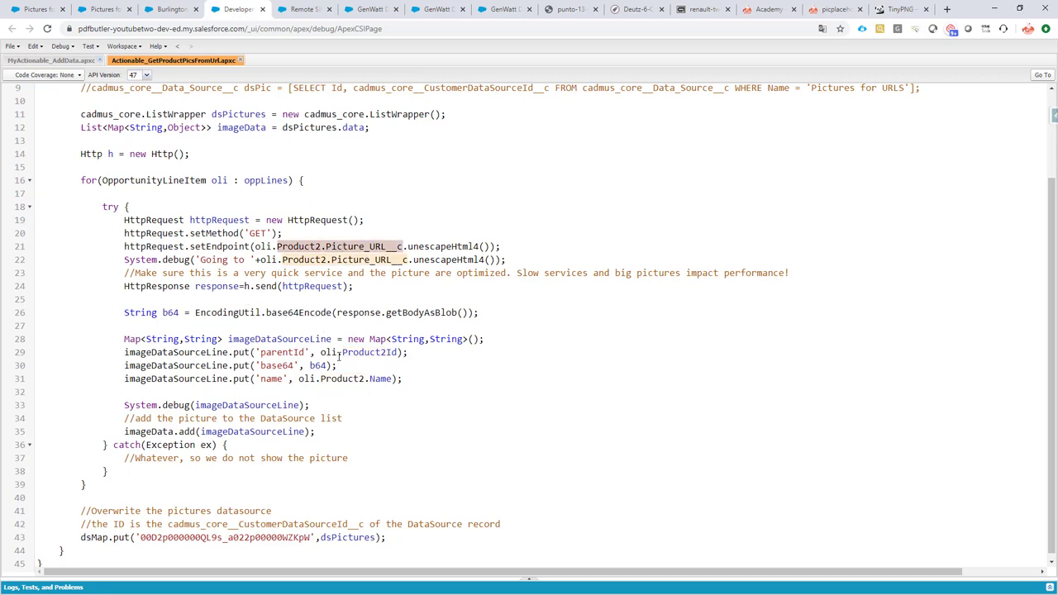
# - Examine the b64 string and the imageDataSourceLine map with its parentId, base64 and name entries, undoing any accidental code change
pyautogui.click(167, 312)
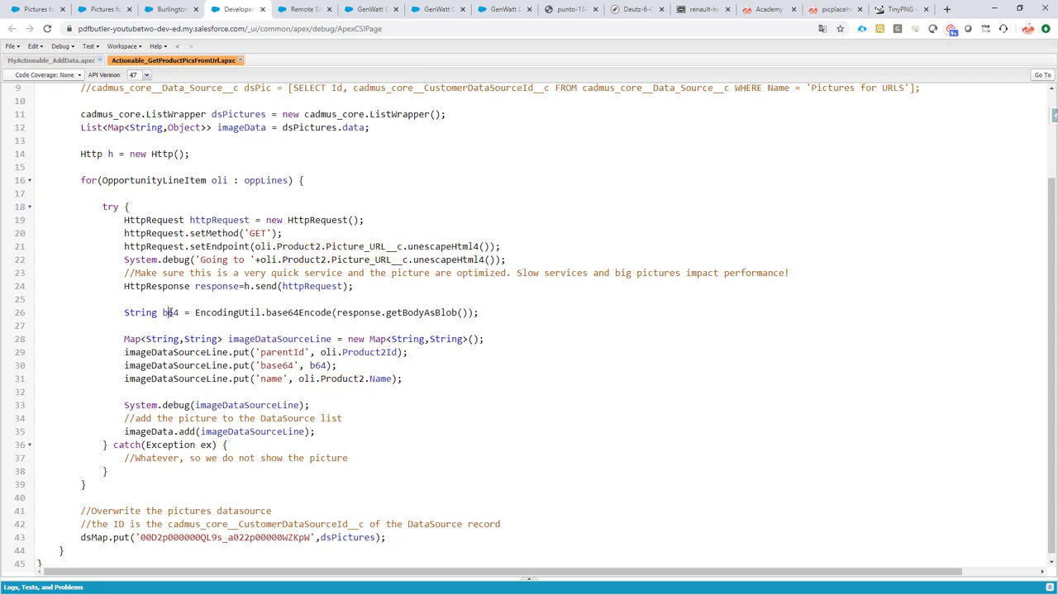
pyautogui.doubleClick(167, 313)
pyautogui.moveTo(490, 327); pyautogui.dragTo(498, 374)
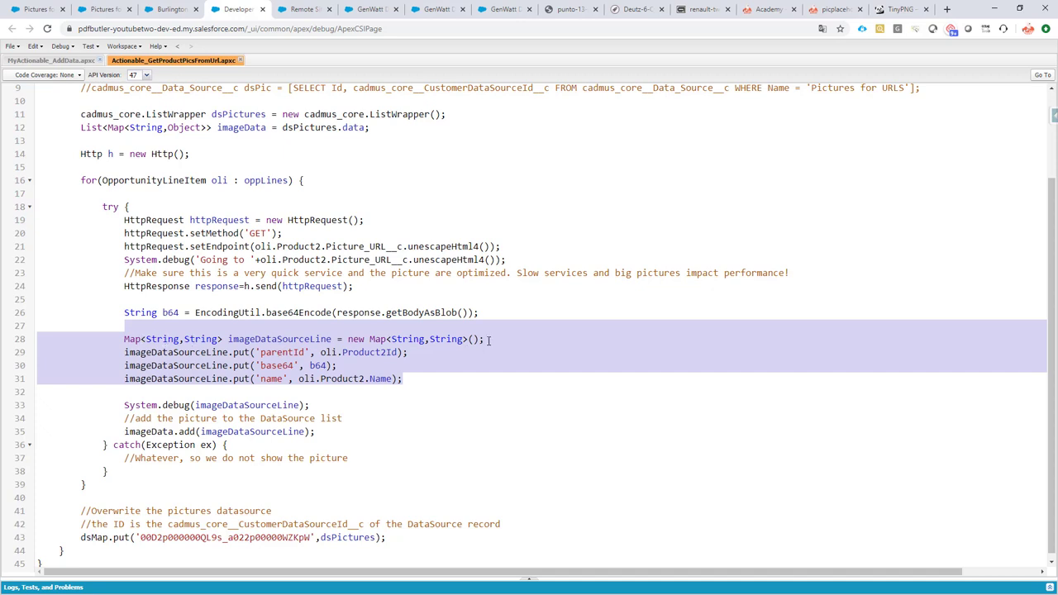
pyautogui.moveTo(491, 339); pyautogui.dragTo(493, 347)
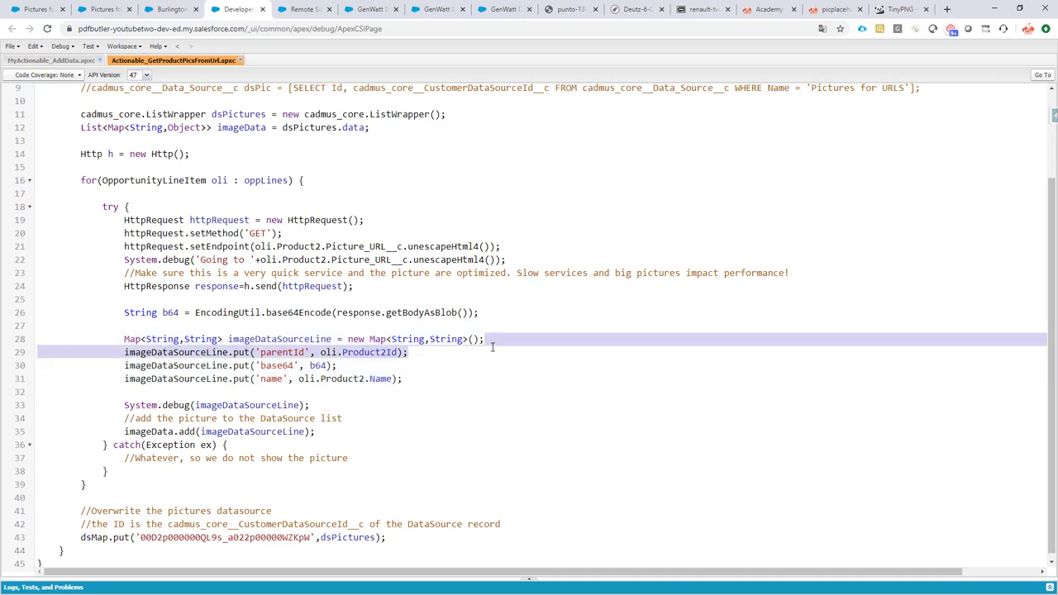
pyautogui.doubleClick(374, 352)
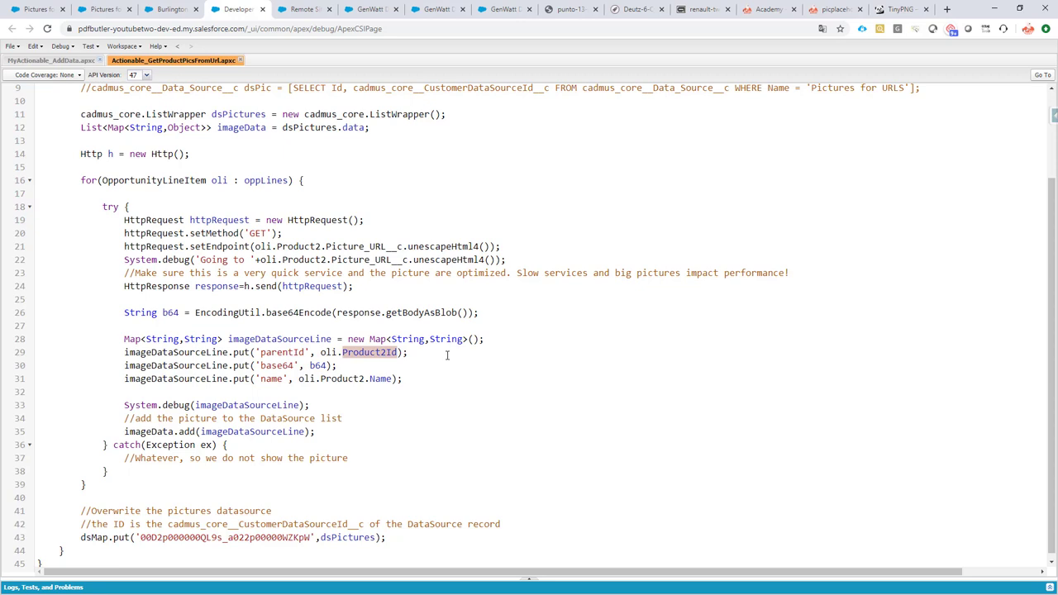
pyautogui.moveTo(498, 354); pyautogui.dragTo(497, 347)
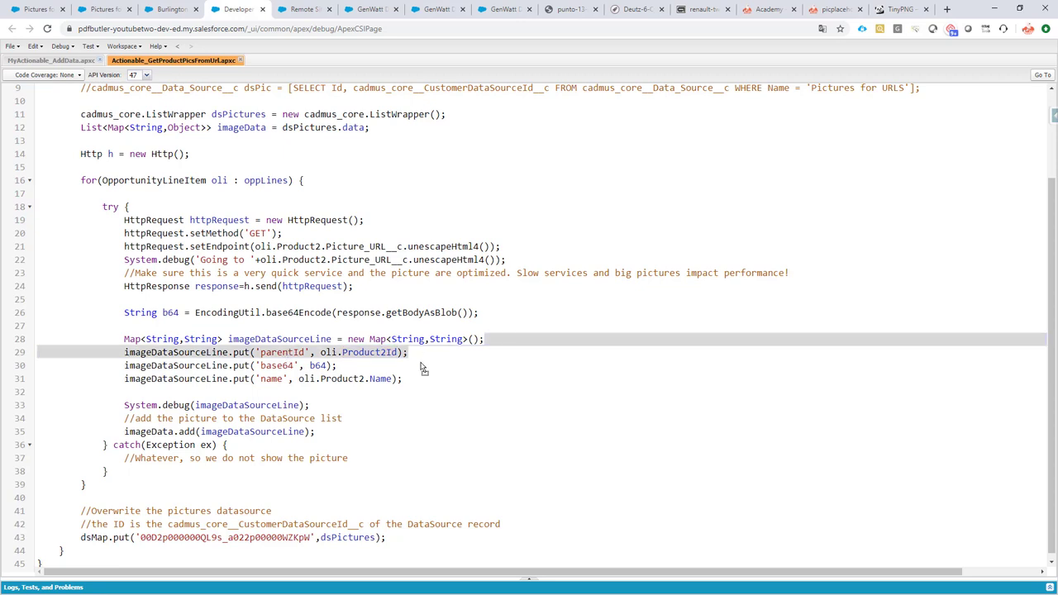
pyautogui.hotkey('alt', 'Down')
pyautogui.hotkey('ctrl', 'z')
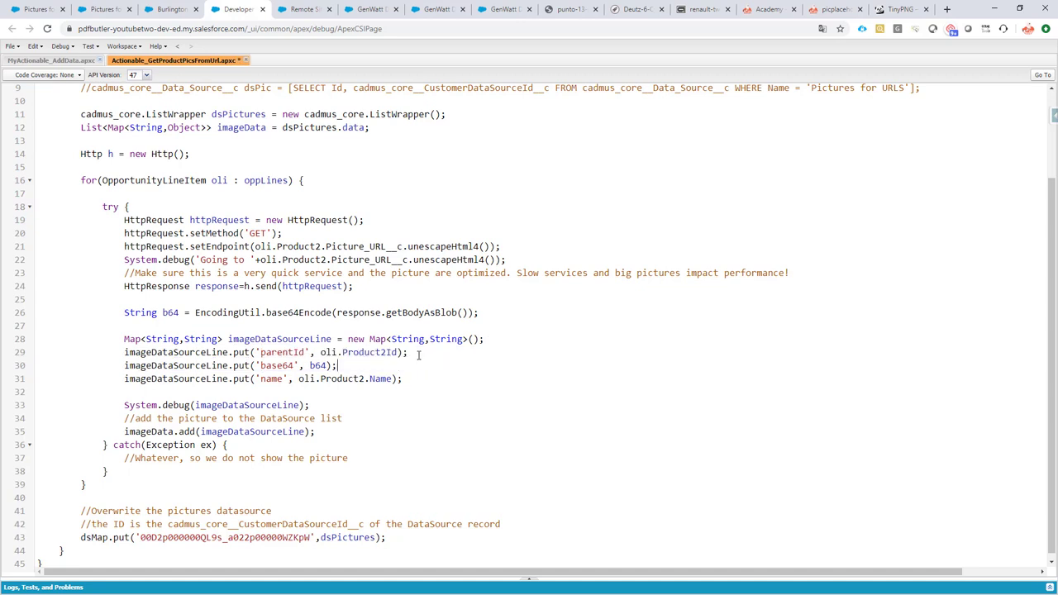
pyautogui.moveTo(418, 354); pyautogui.dragTo(429, 391)
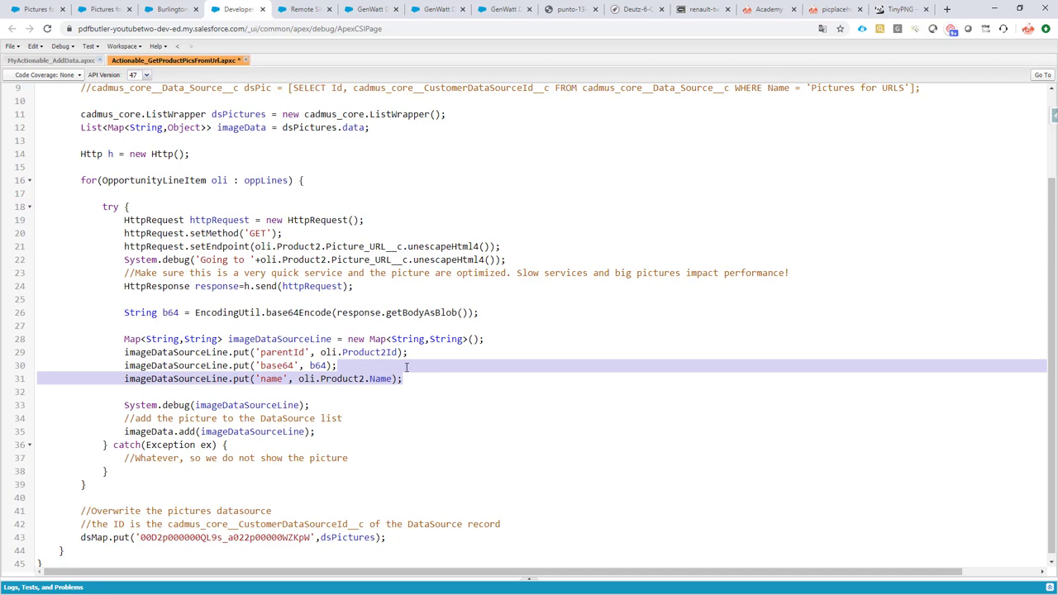
pyautogui.moveTo(418, 379); pyautogui.dragTo(416, 332)
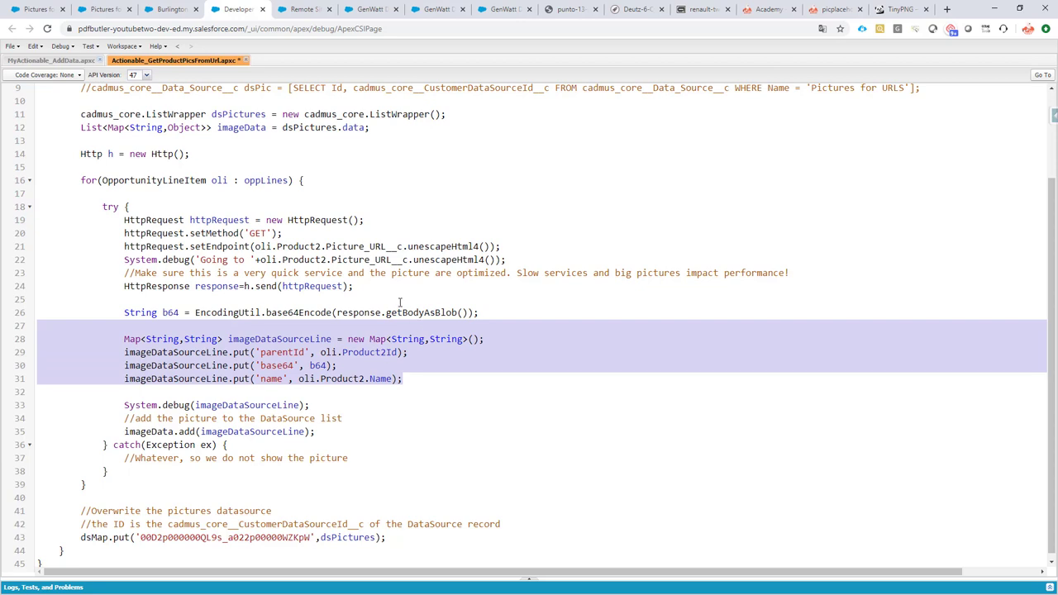
# - Examine the line that adds imageDataSourceLine to the imageData list
pyautogui.scroll(-1, 330, 309)
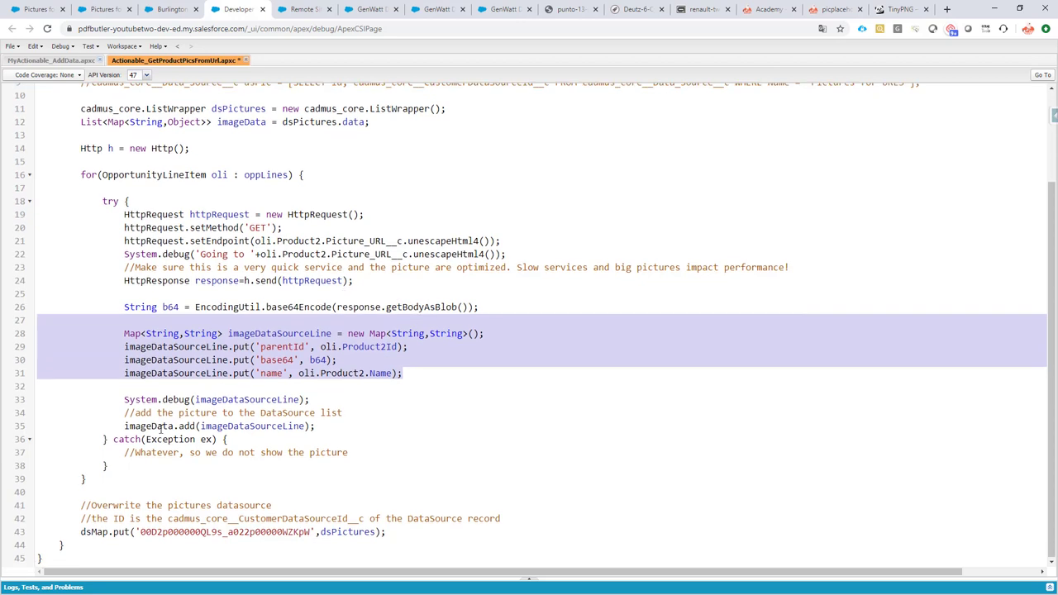
pyautogui.moveTo(351, 426); pyautogui.dragTo(363, 415)
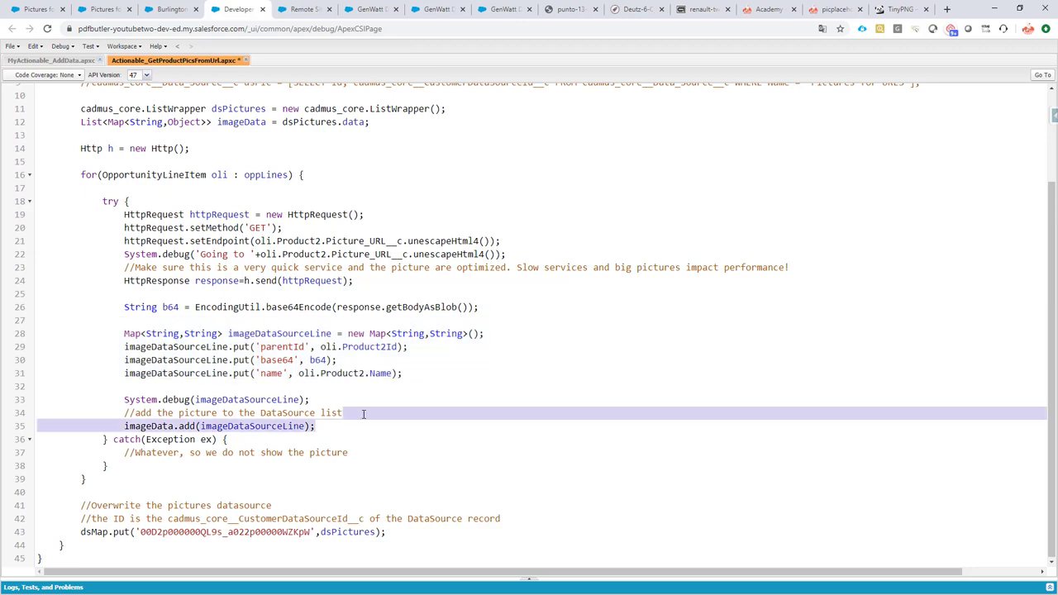
pyautogui.doubleClick(290, 426)
pyautogui.doubleClick(153, 426)
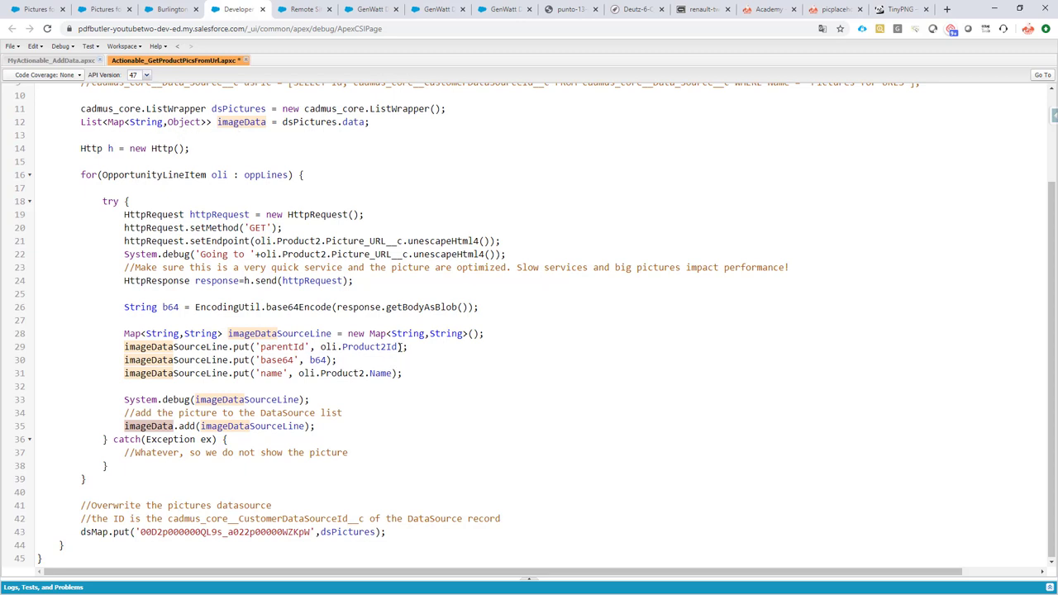
# - Examine the dsMap.put line's data source ID key and the commented-out query for the Pictures for URLS data source
pyautogui.moveTo(526, 517); pyautogui.dragTo(526, 531)
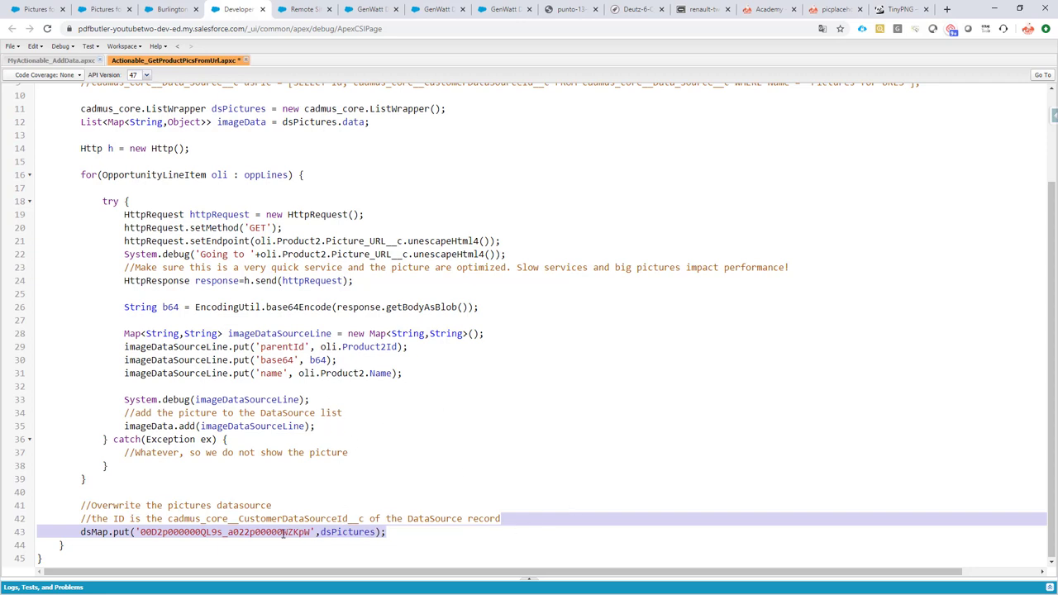
pyautogui.doubleClick(162, 533)
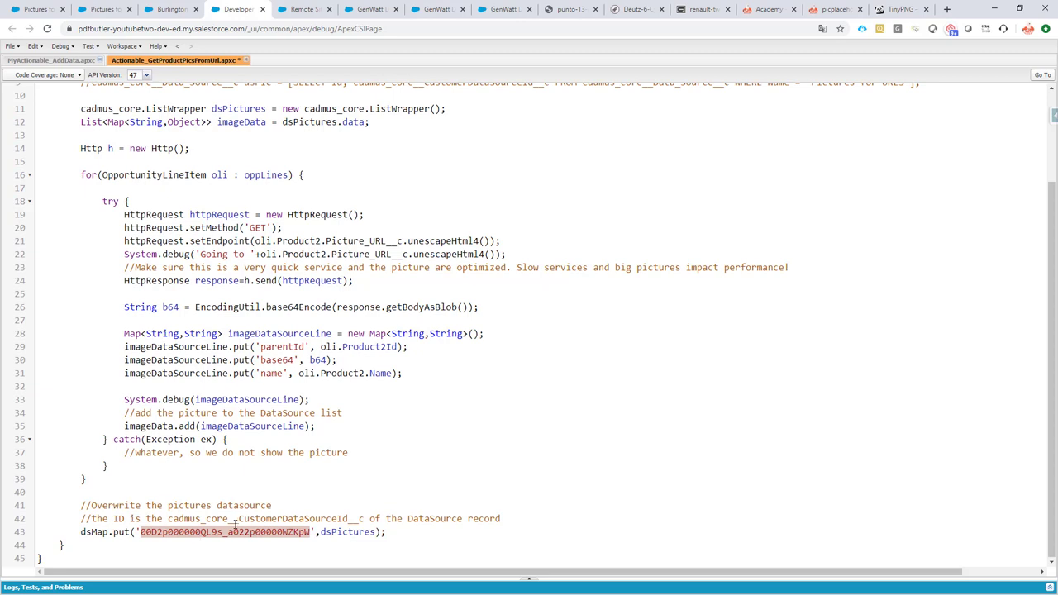
pyautogui.scroll(2, 265, 432)
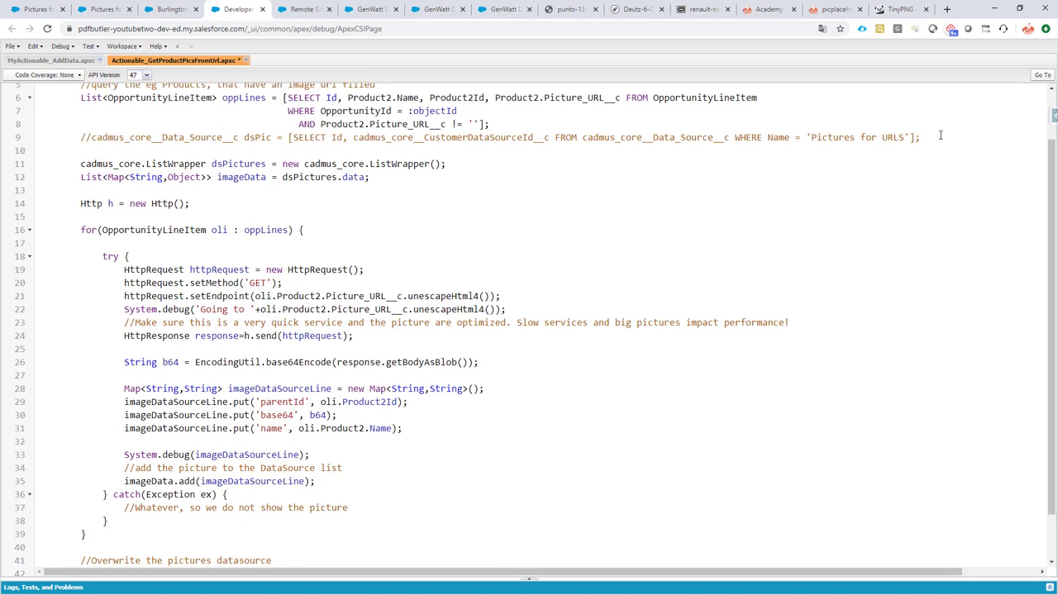
pyautogui.moveTo(940, 134); pyautogui.dragTo(940, 128)
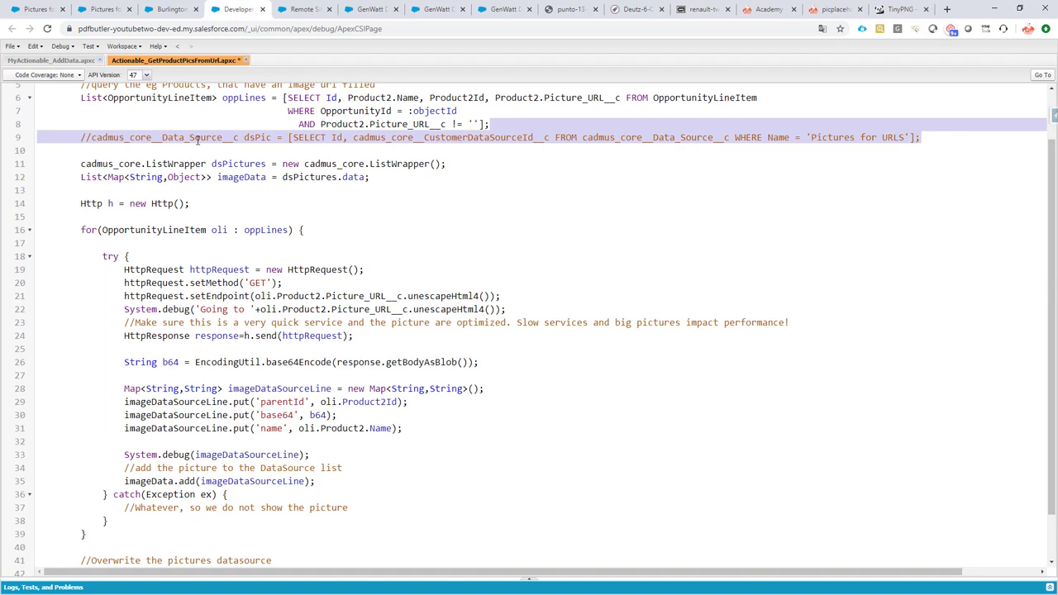
pyautogui.scroll(-2, 225, 139)
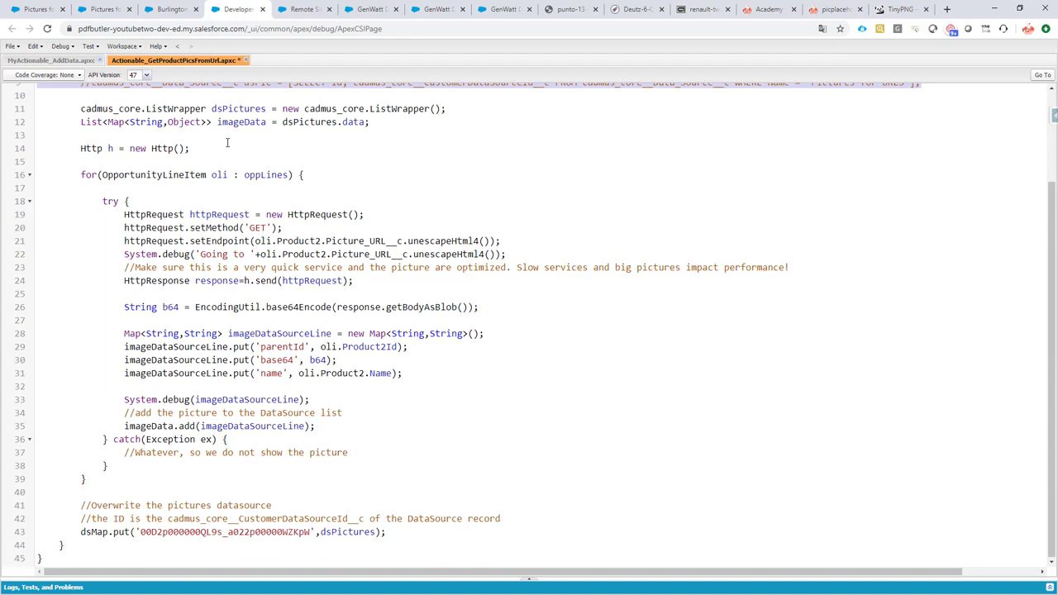
pyautogui.scroll(3, 229, 142)
pyautogui.scroll(-3, 267, 194)
pyautogui.doubleClick(178, 532)
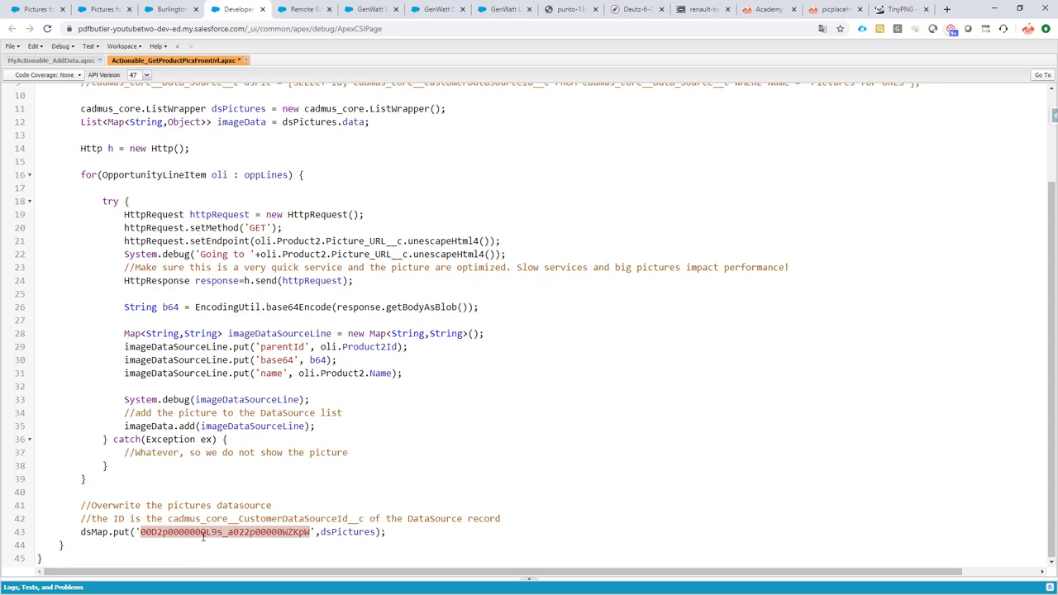
# - Show all data of the Pictures for URLS record with Salesforce Inspector and locate the value of cadmus_core__CustomerDataSourceId__c
pyautogui.click(99, 10)
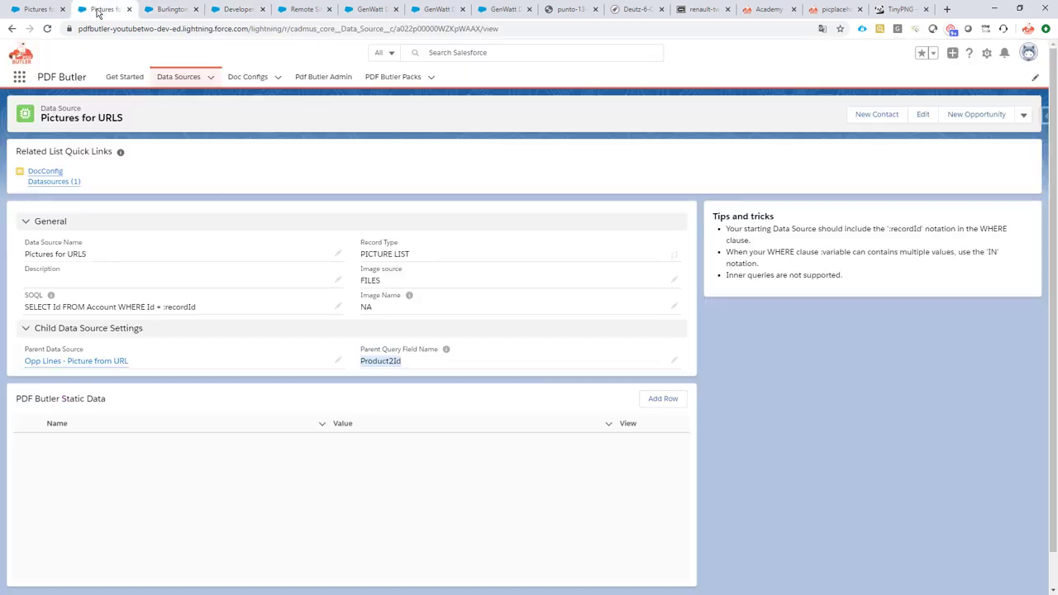
pyautogui.click(1042, 117)
pyautogui.rightClick(957, 262)
pyautogui.click(956, 272)
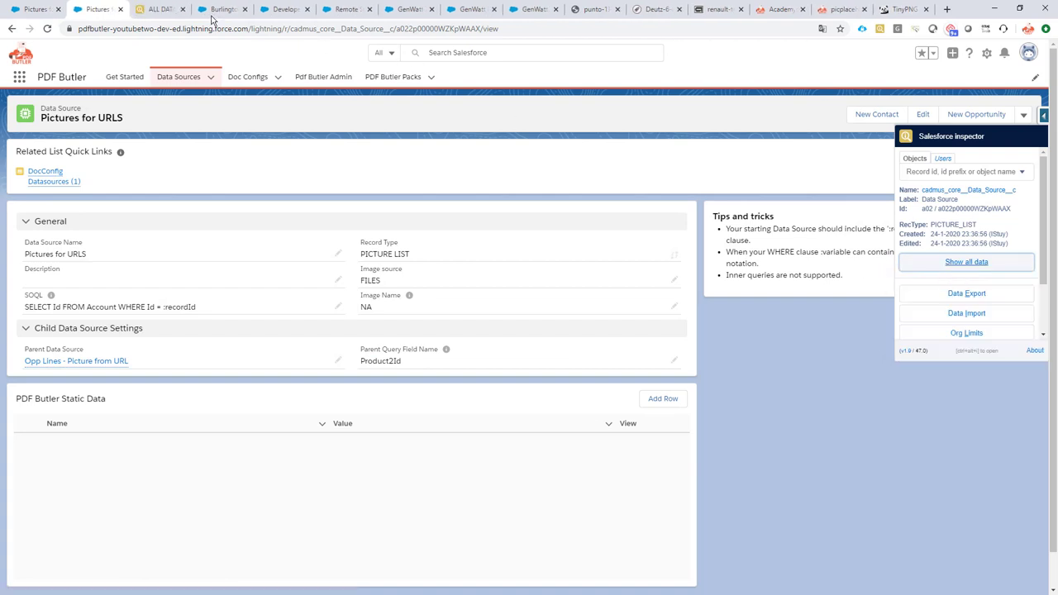
pyautogui.click(156, 15)
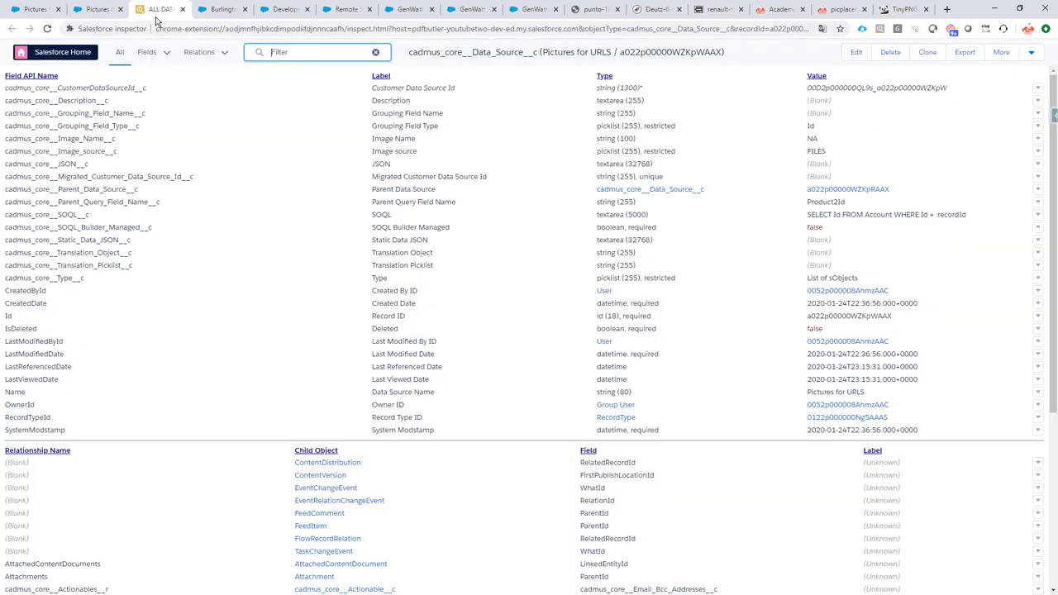
pyautogui.doubleClick(60, 88)
pyautogui.doubleClick(837, 89)
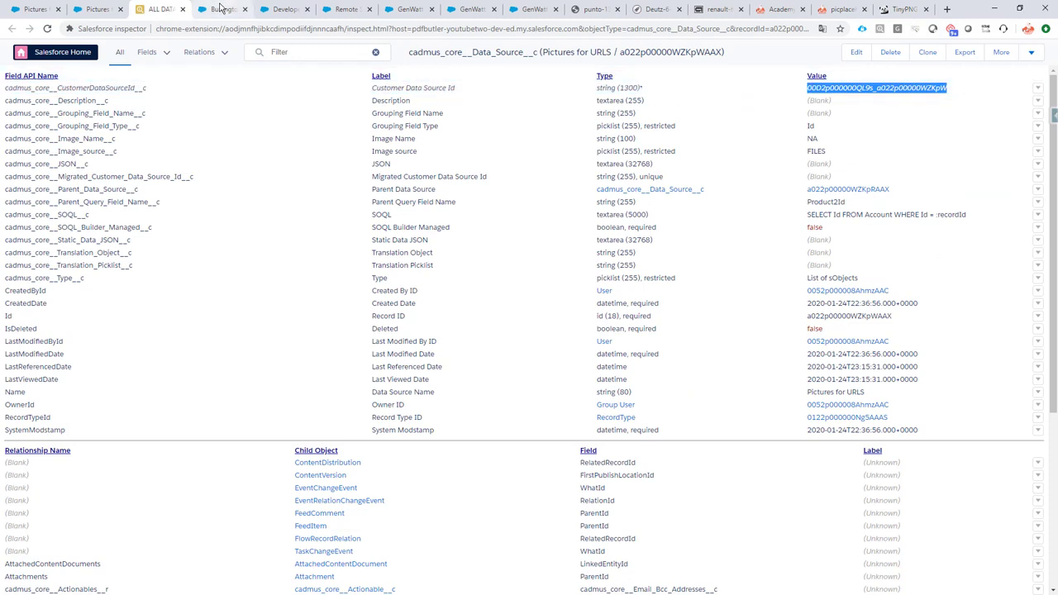
# - Return to the Apex class and compare the ID in its dsMap.put line with the record's customer data source ID
pyautogui.click(283, 10)
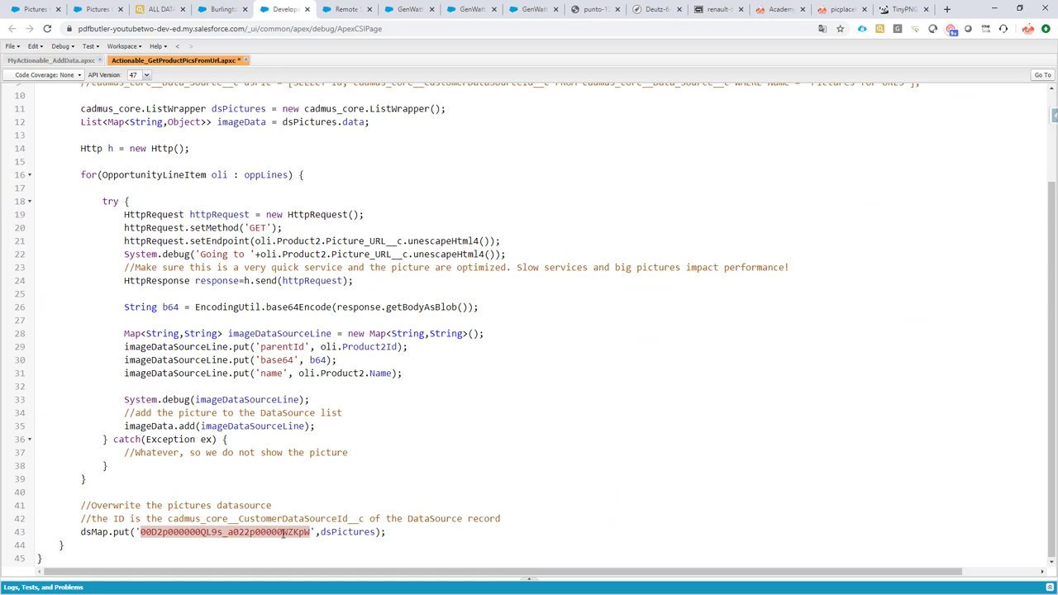
pyautogui.moveTo(513, 518); pyautogui.dragTo(510, 529)
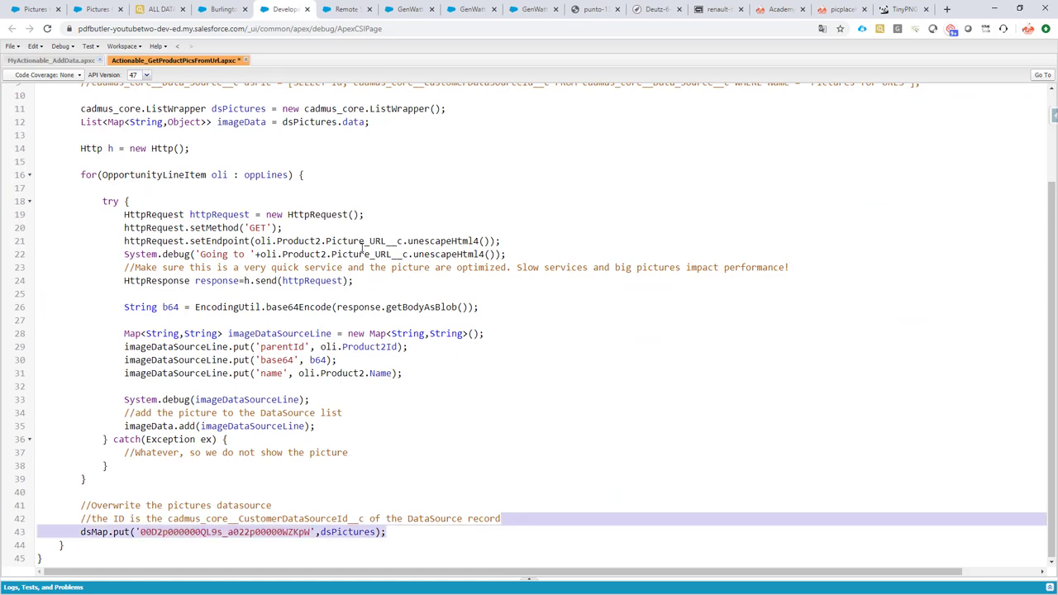
pyautogui.scroll(3, 380, 241)
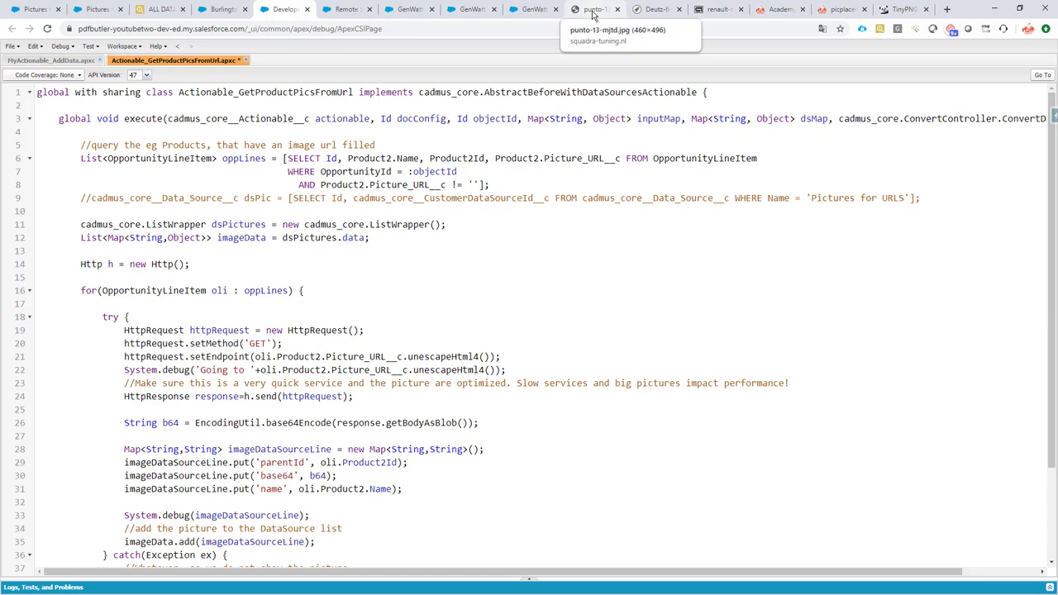
pyautogui.scroll(-3, 521, 127)
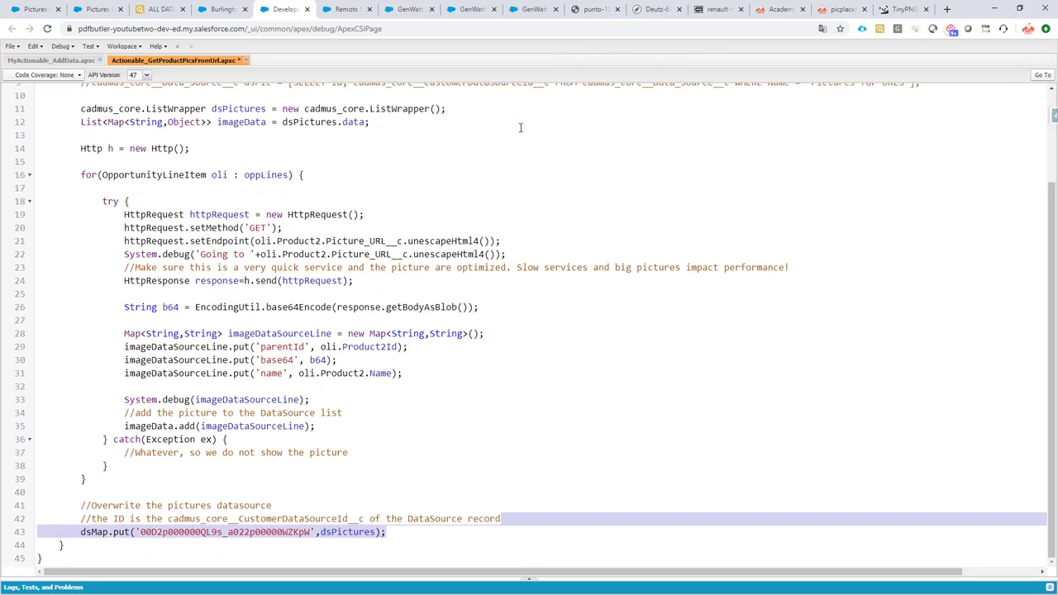
# - Look over the Apex class up to its declaration and open the Load Pictures From URL doc config
pyautogui.scroll(1, 422, 361)
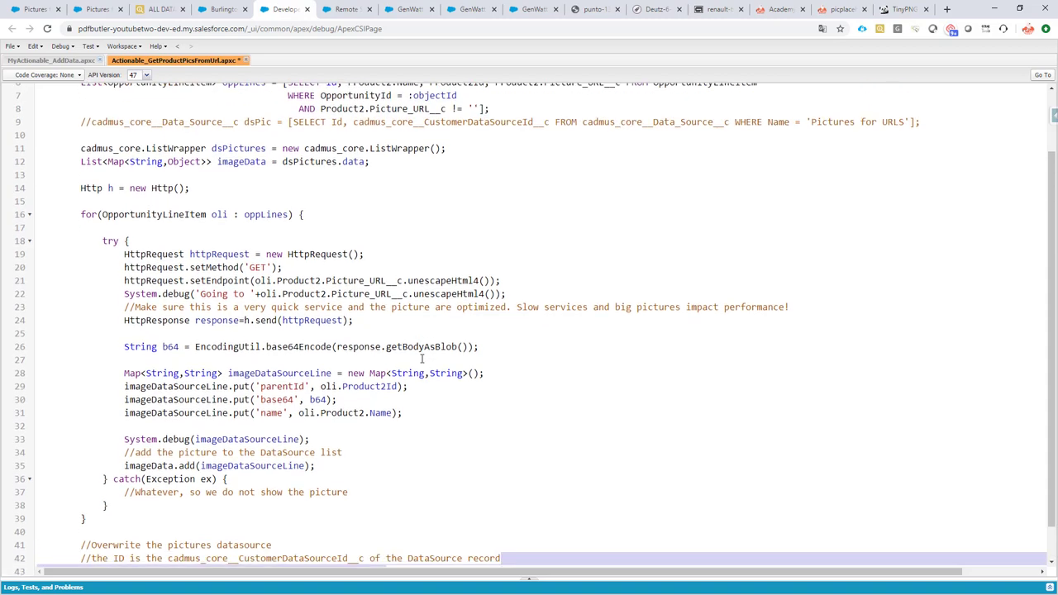
pyautogui.scroll(-1, 422, 358)
pyautogui.scroll(3, 422, 358)
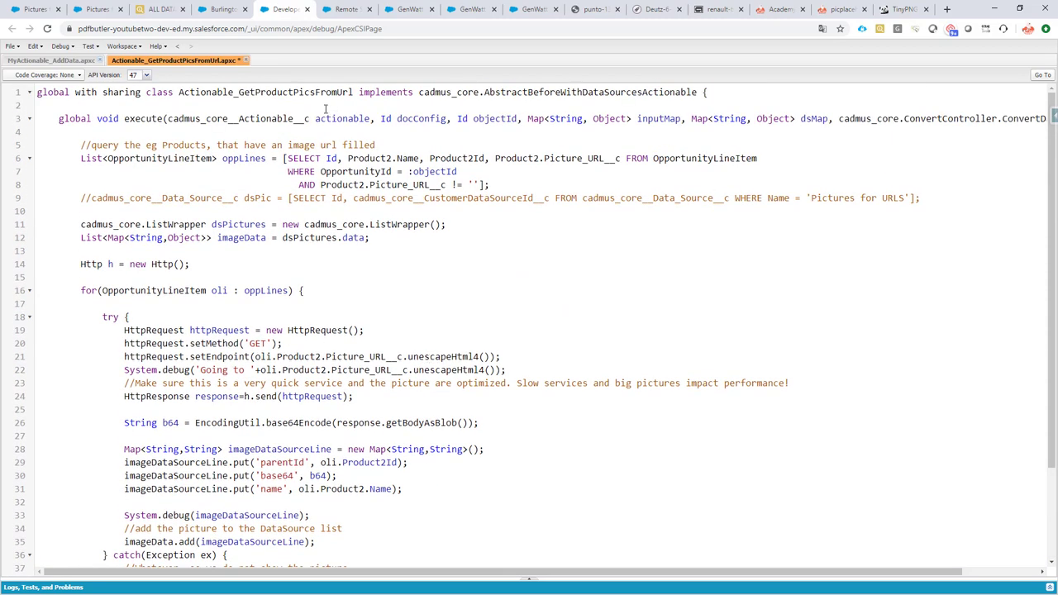
pyautogui.click(97, 10)
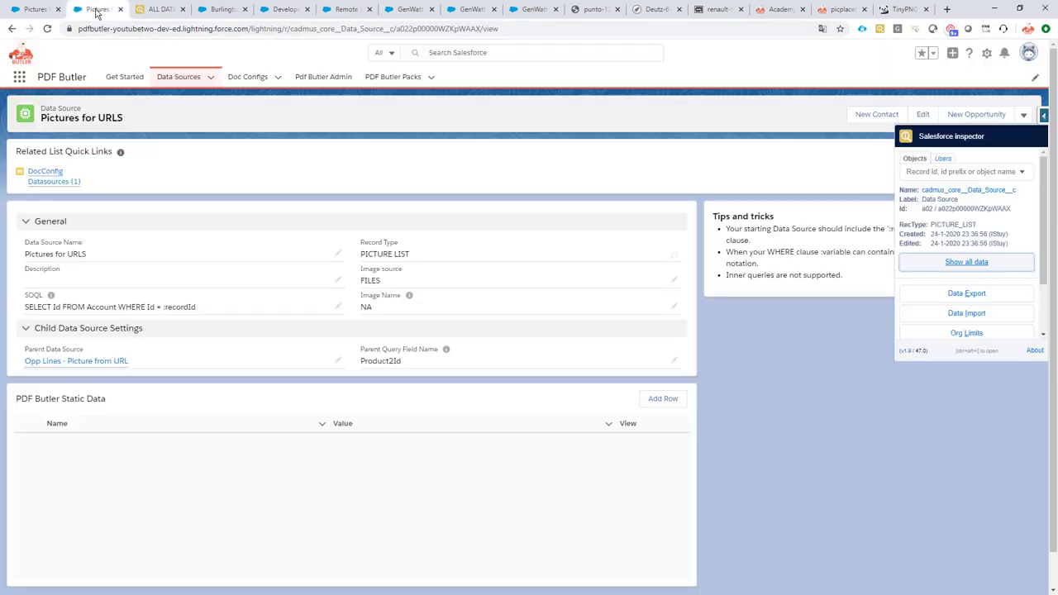
pyautogui.click(246, 77)
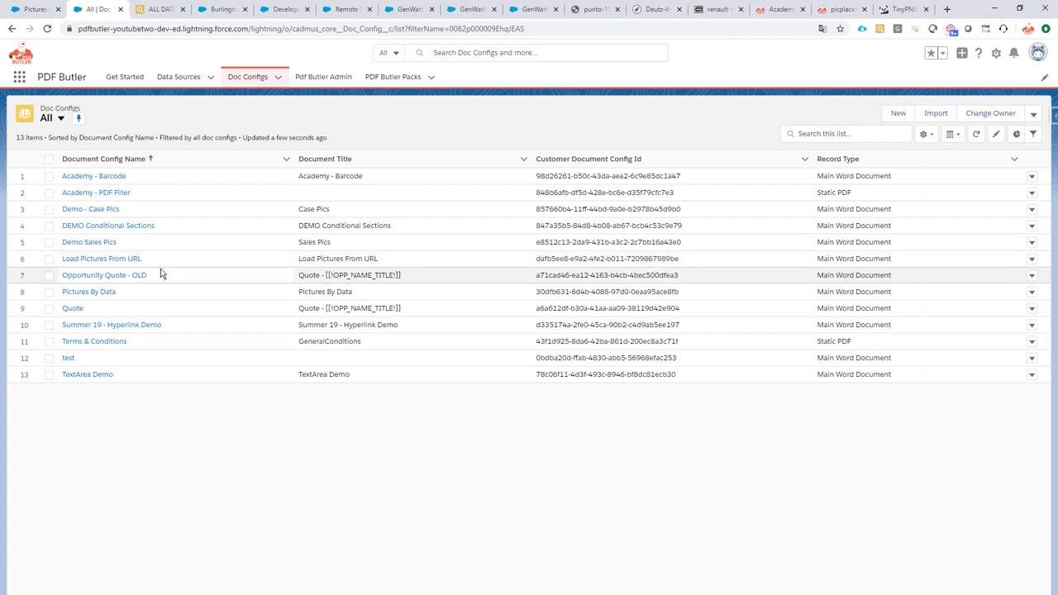
pyautogui.click(284, 9)
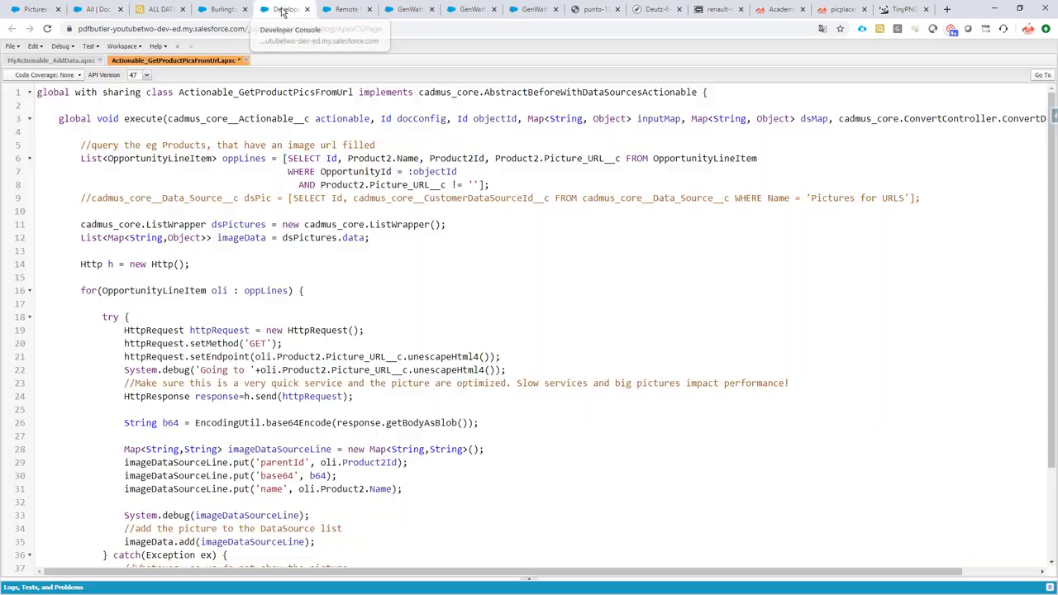
pyautogui.click(97, 9)
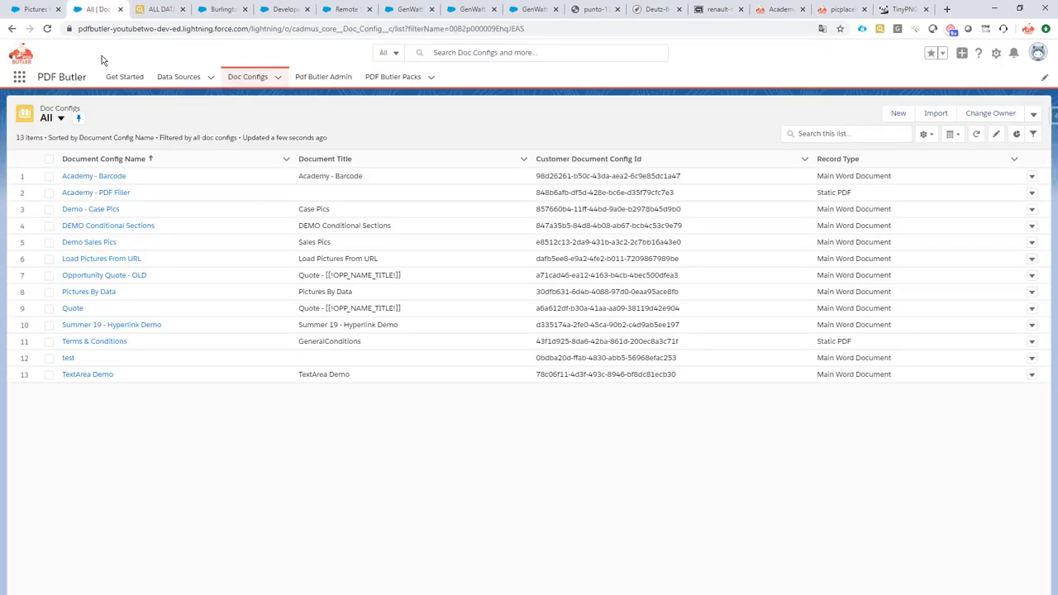
pyautogui.click(119, 260)
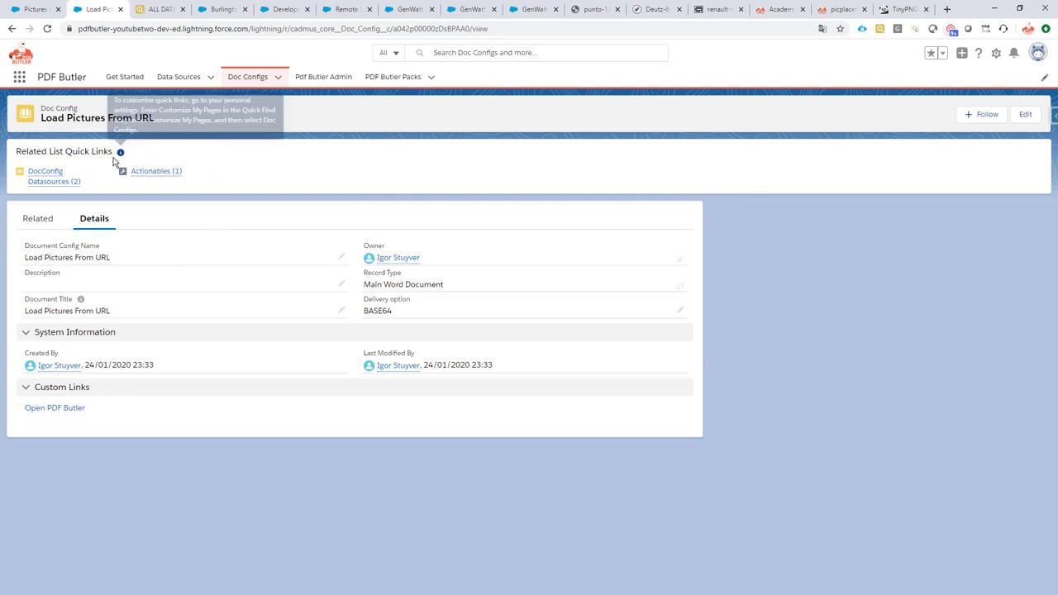
# - Start a new actionable on the doc config with record type Run Class, and cancel it without creating a record
pyautogui.moveTo(147, 176)
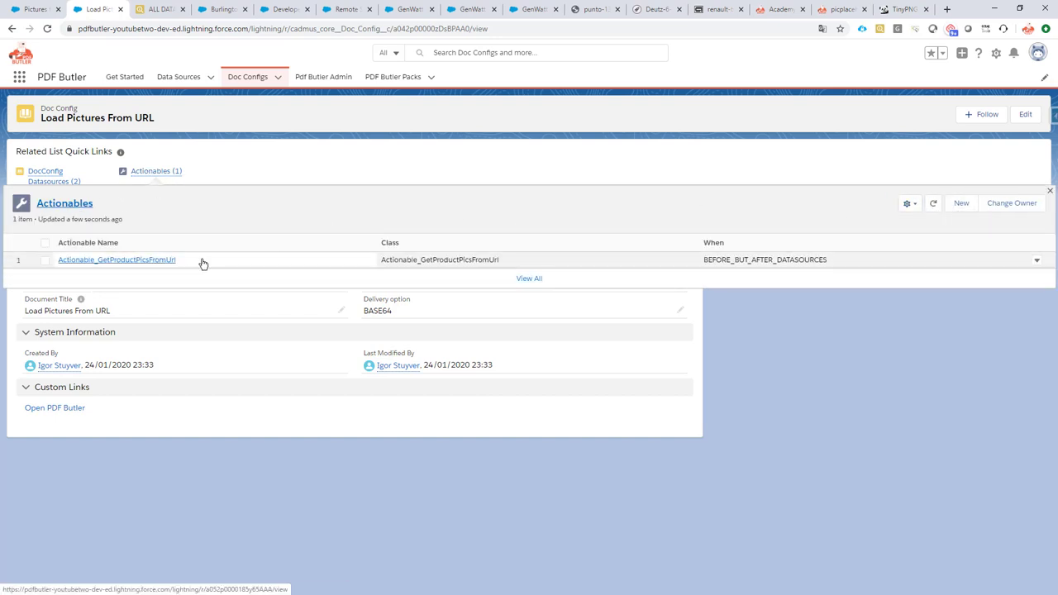
pyautogui.click(959, 204)
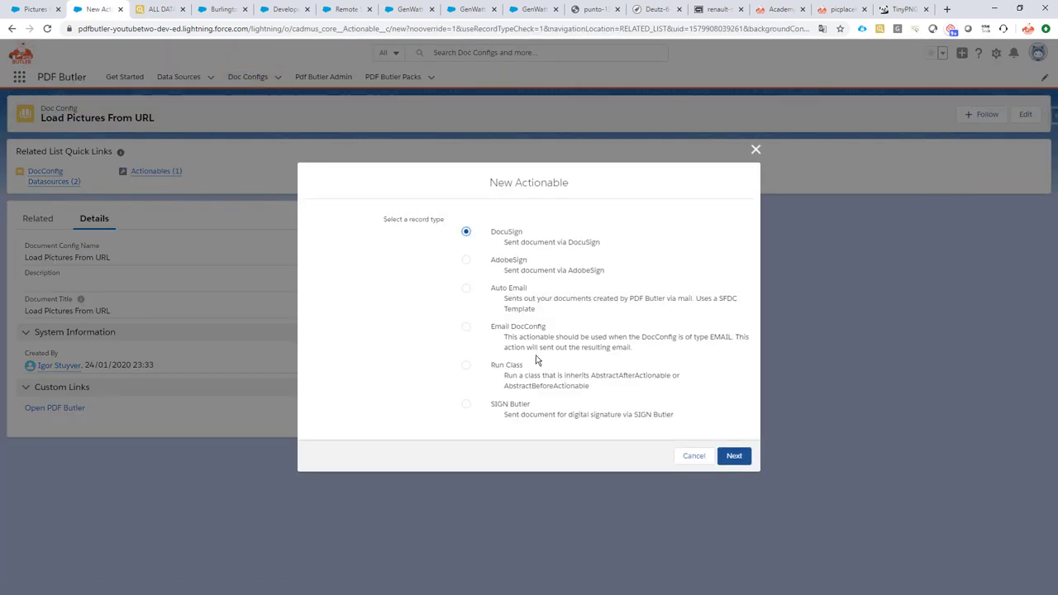
pyautogui.click(497, 368)
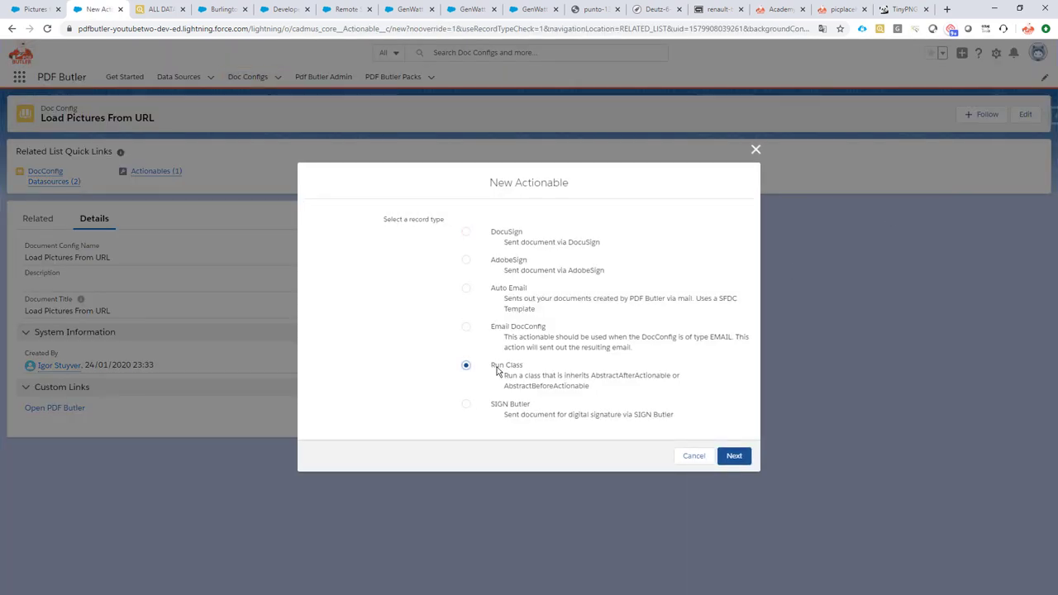
pyautogui.click(681, 457)
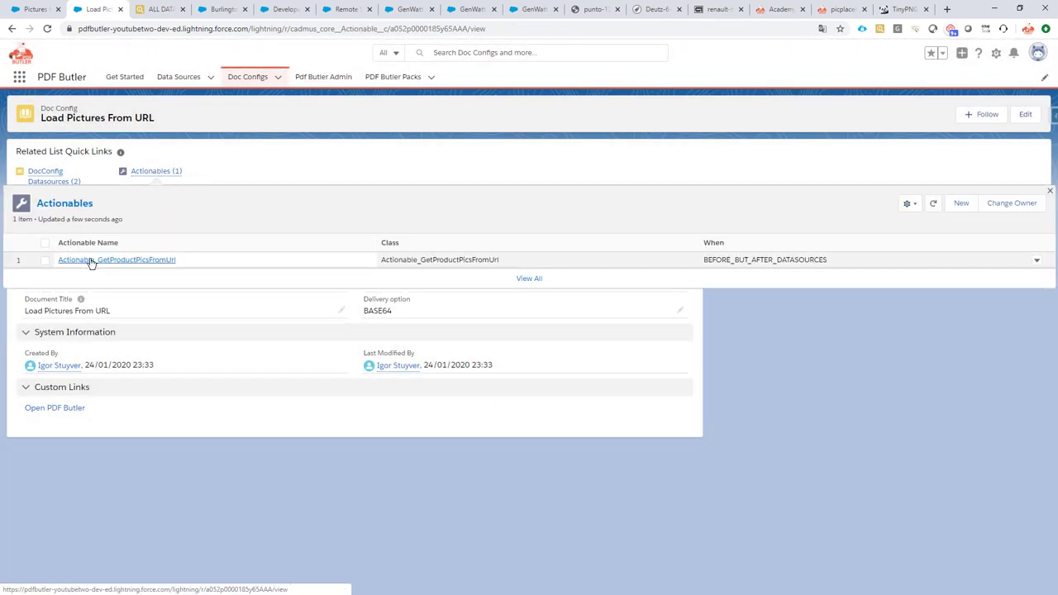
# - Open the Actionable_GetProductPicsFromUrl record and compare its Class value with the global declaration of the Apex class
pyautogui.click(90, 261)
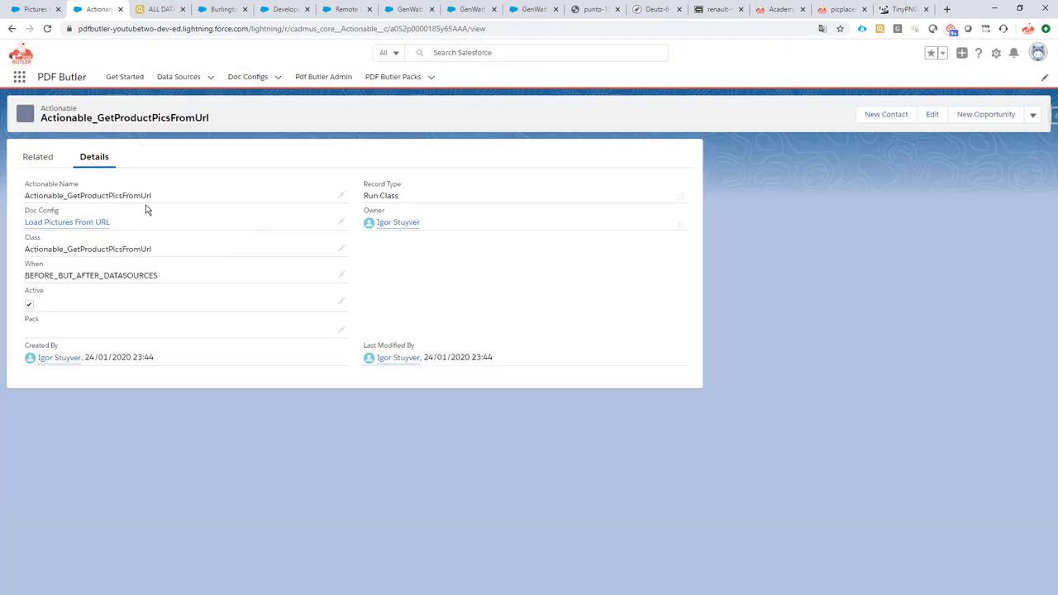
pyautogui.moveTo(154, 250); pyautogui.dragTo(23, 252)
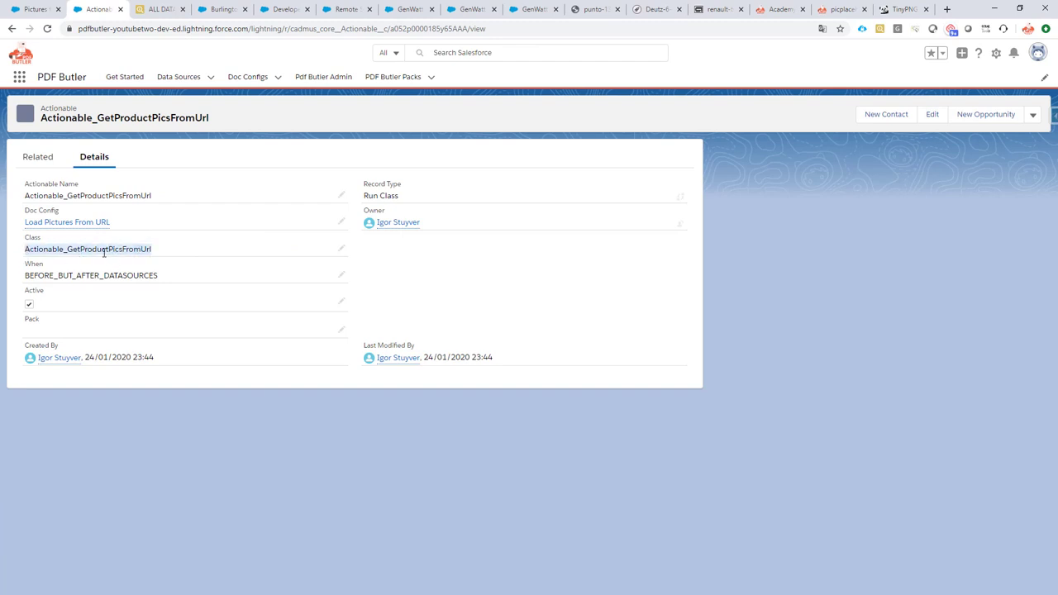
pyautogui.click(285, 9)
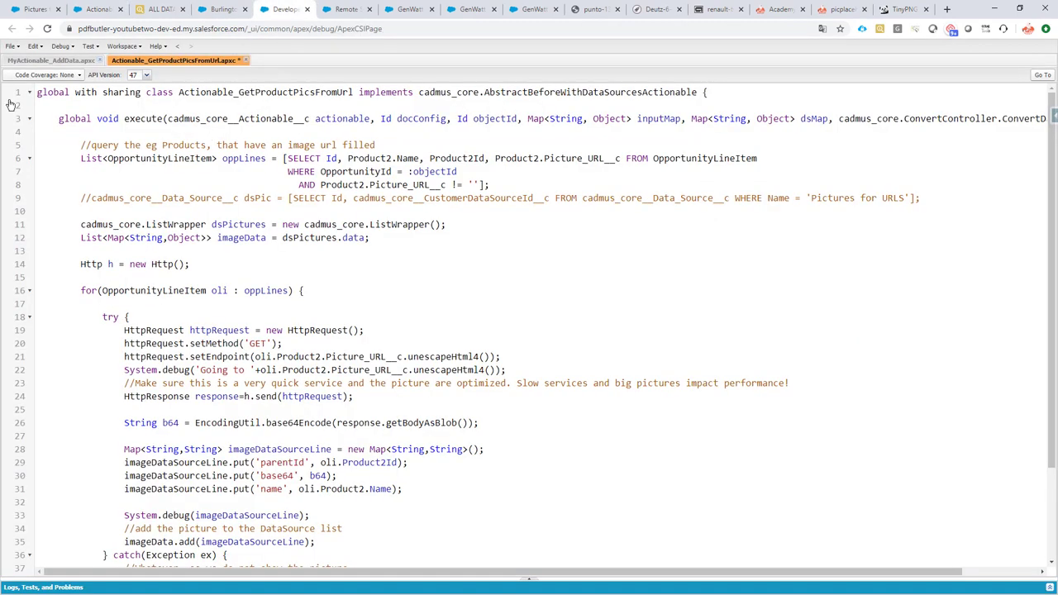
pyautogui.doubleClick(55, 93)
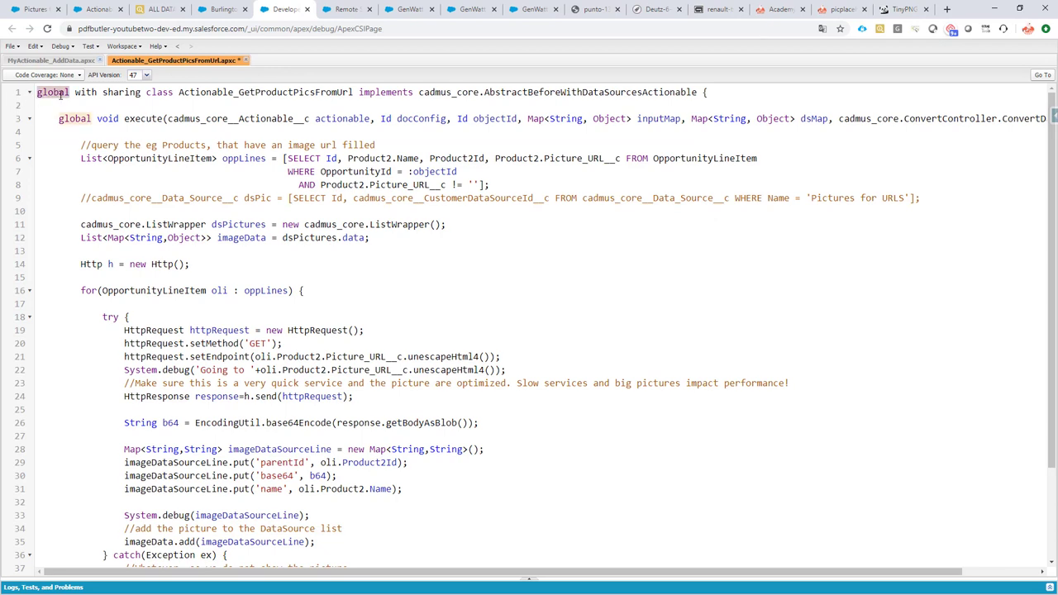
# - Return to the actionable record and examine its When setting and its linked doc config
pyautogui.click(97, 11)
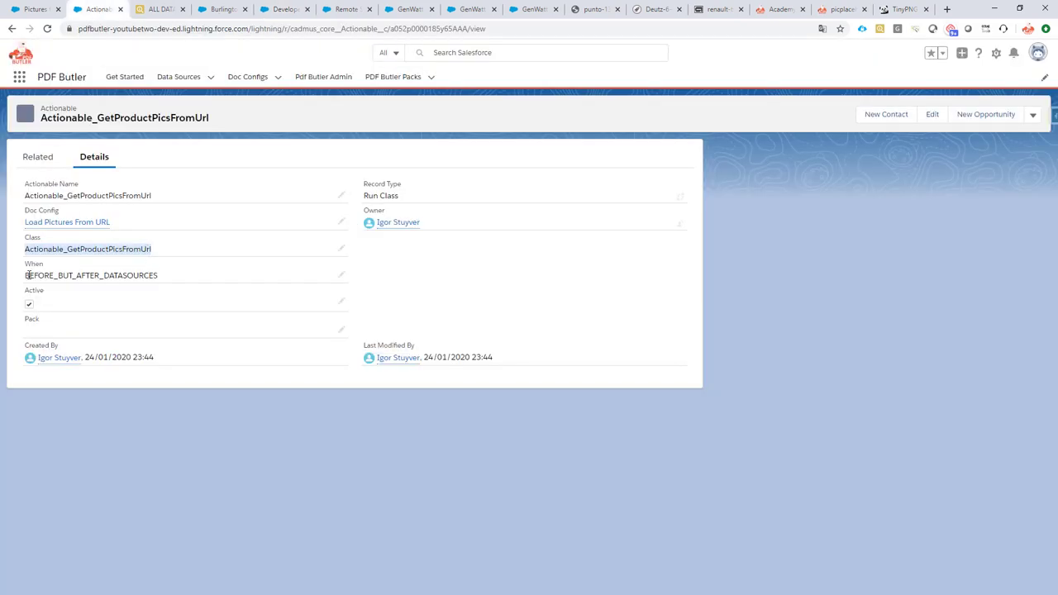
pyautogui.moveTo(27, 275); pyautogui.dragTo(163, 279)
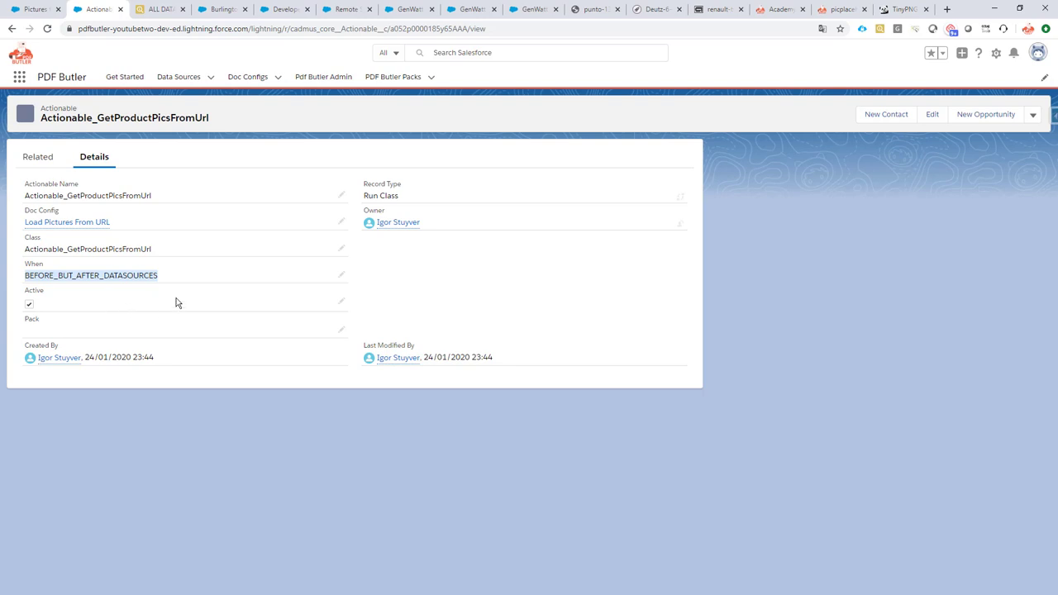
pyautogui.moveTo(52, 227)
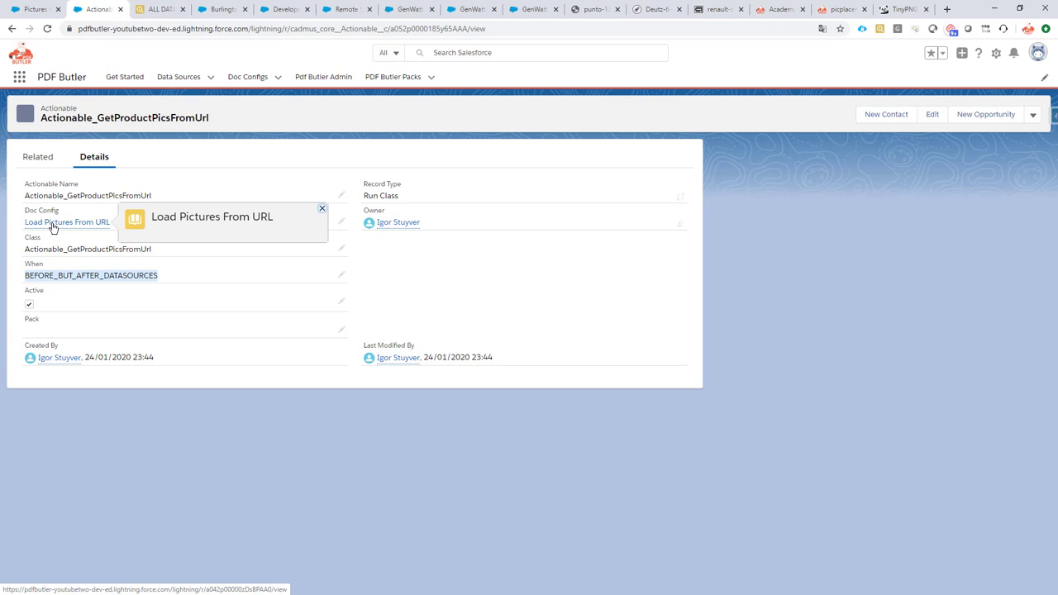
# - Examine the closing lines of the Apex class where dsMap.put overwrites the pictures data source
pyautogui.click(285, 10)
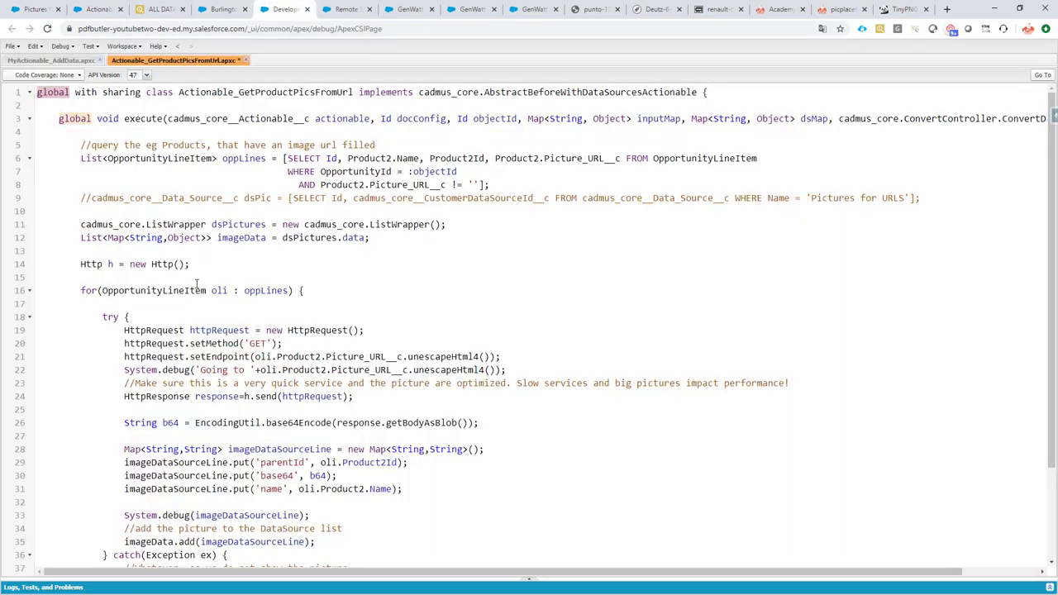
pyautogui.scroll(-3, 341, 493)
pyautogui.moveTo(459, 534); pyautogui.dragTo(510, 525)
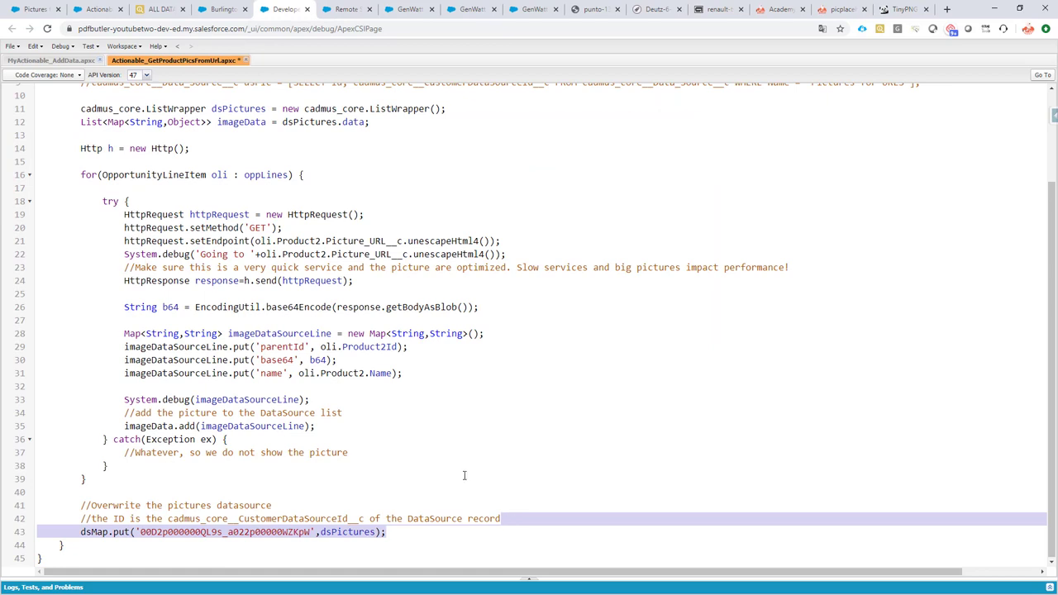
# - Generate the Load Pictures From URL document as PDF from the Burlington Textiles Weaving Plant Generator opportunity
pyautogui.click(220, 10)
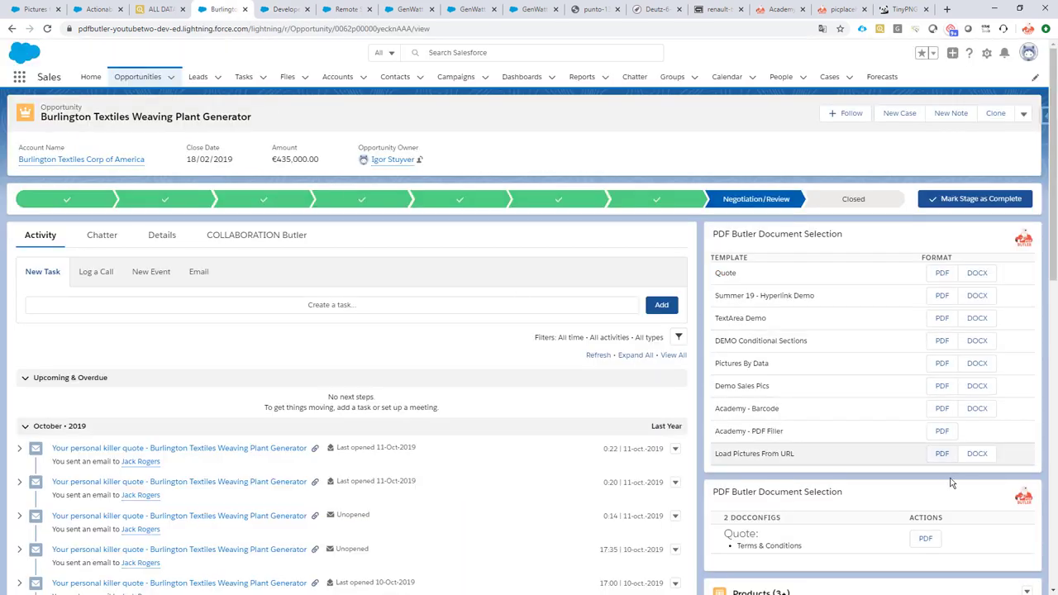
pyautogui.click(944, 454)
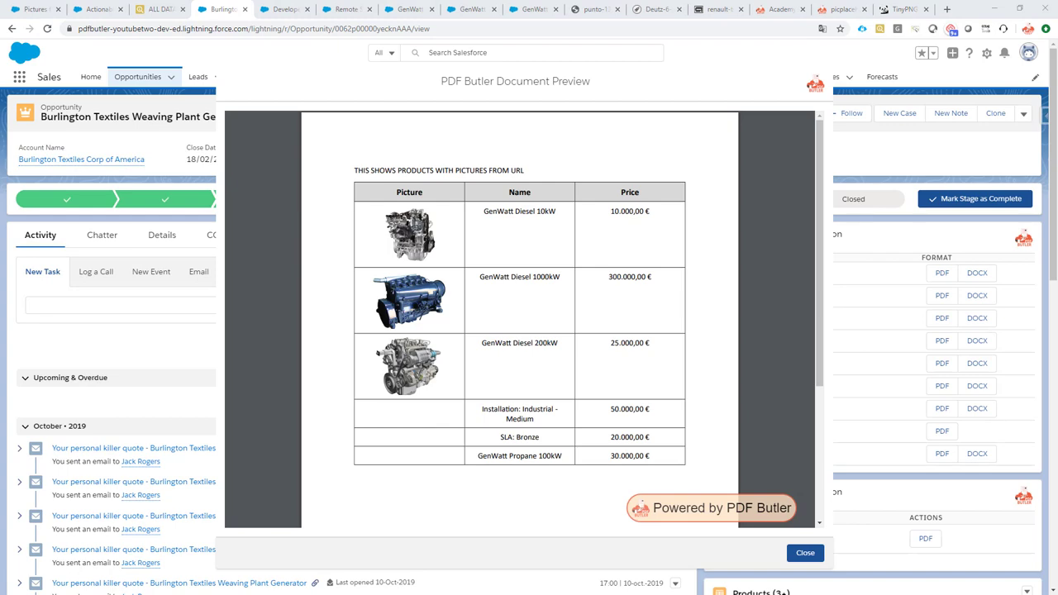
pyautogui.moveTo(579, 459); pyautogui.dragTo(579, 85)
# - Switch to the Word template and examine the product table's header row and its row of merge fields
pyautogui.doubleClick(579, 84)
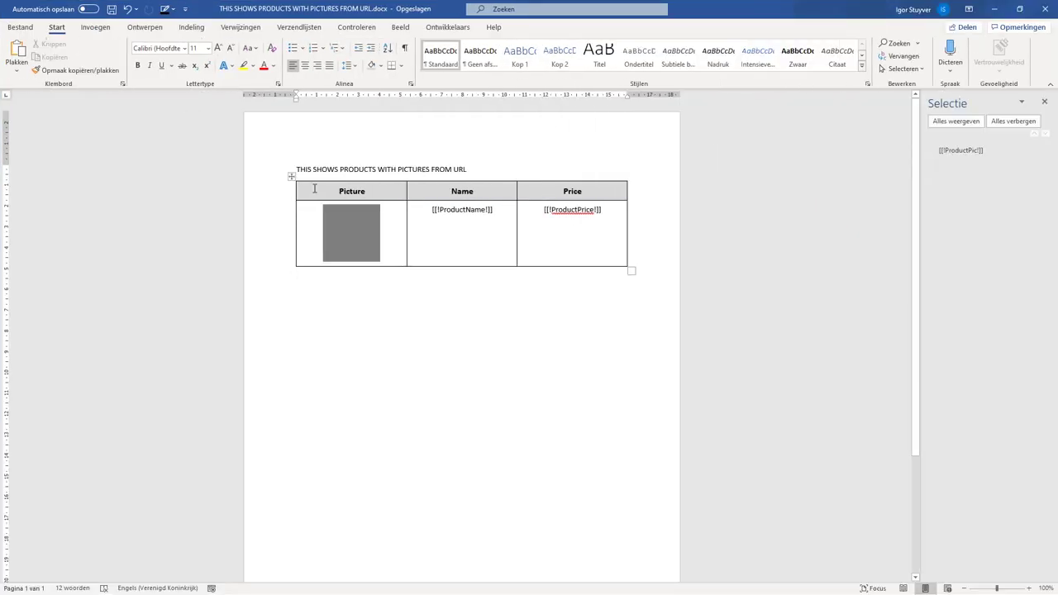
pyautogui.click(279, 195)
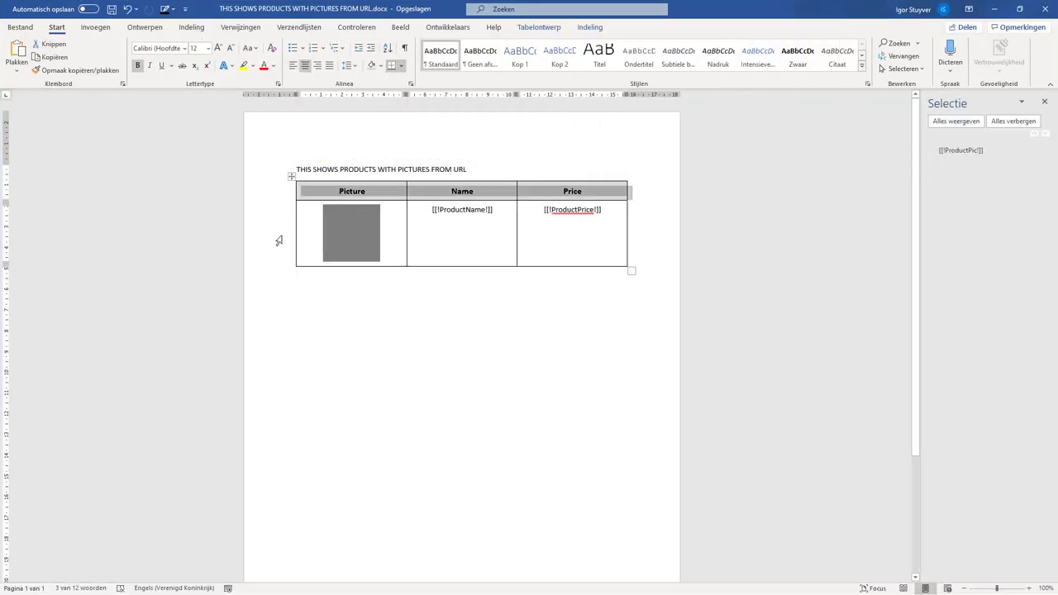
pyautogui.click(272, 229)
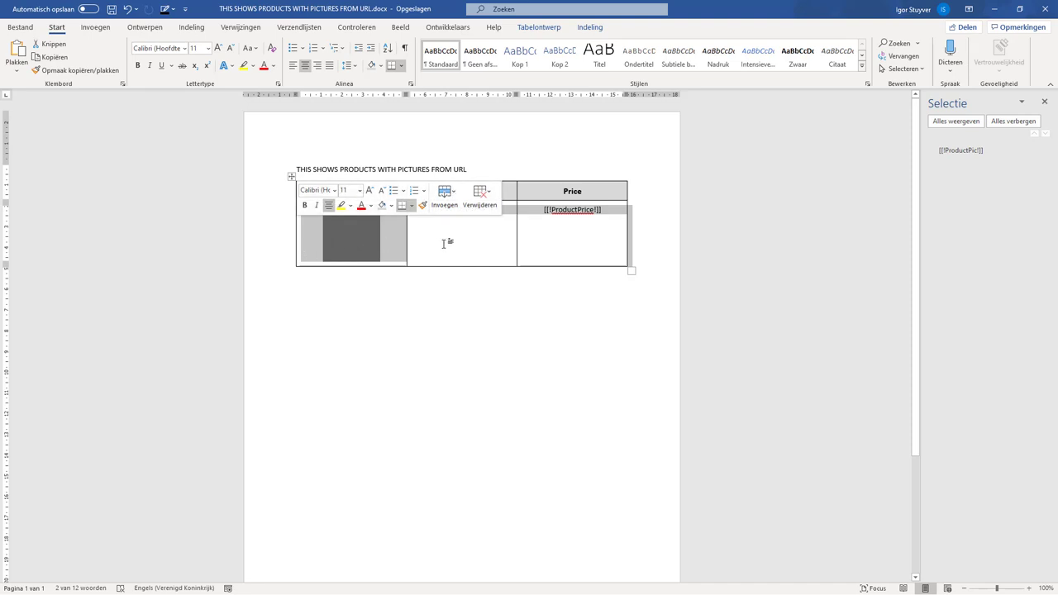
pyautogui.click(477, 225)
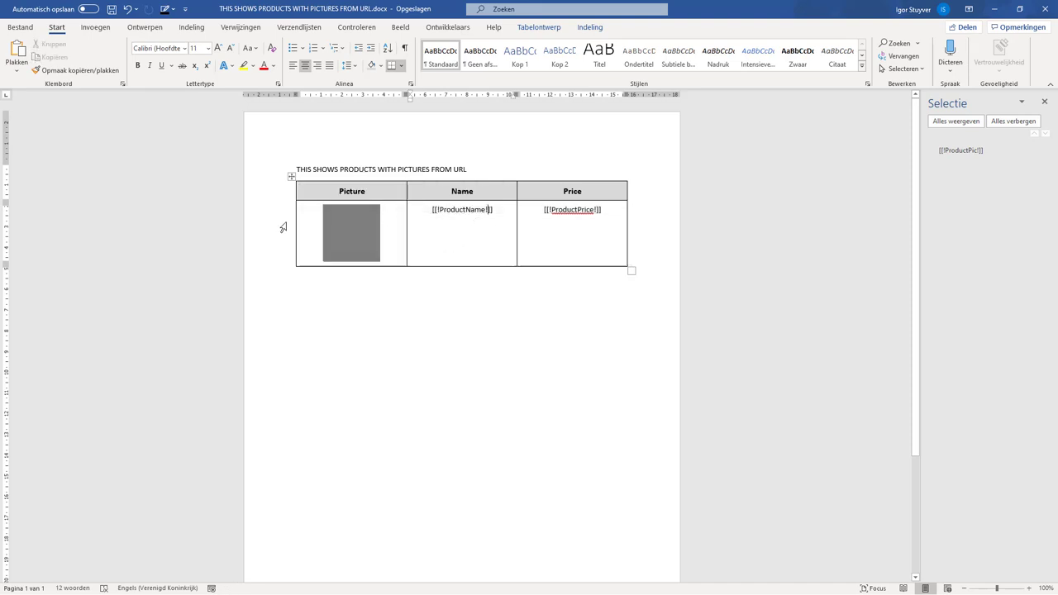
# - Inspect the object name of the grey placeholder picture, and the product name and price merge fields in its row
pyautogui.click(354, 223)
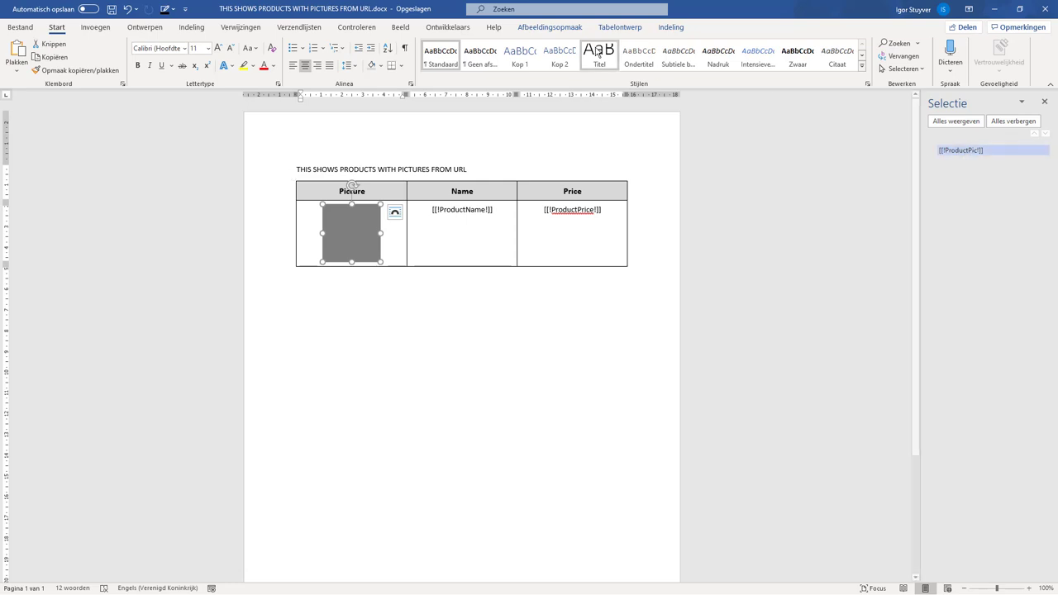
pyautogui.click(550, 26)
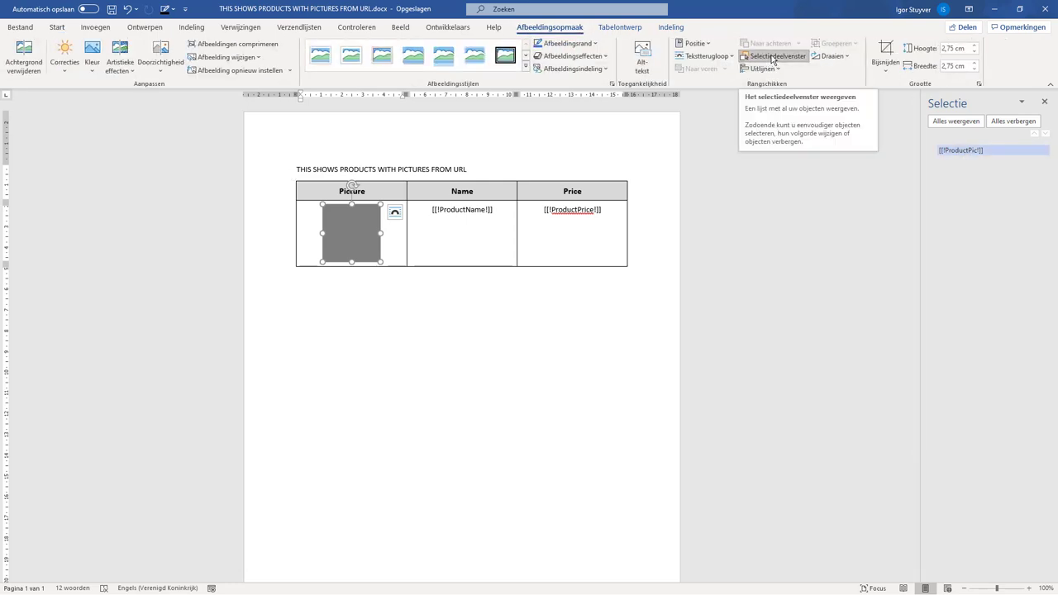
pyautogui.click(773, 57)
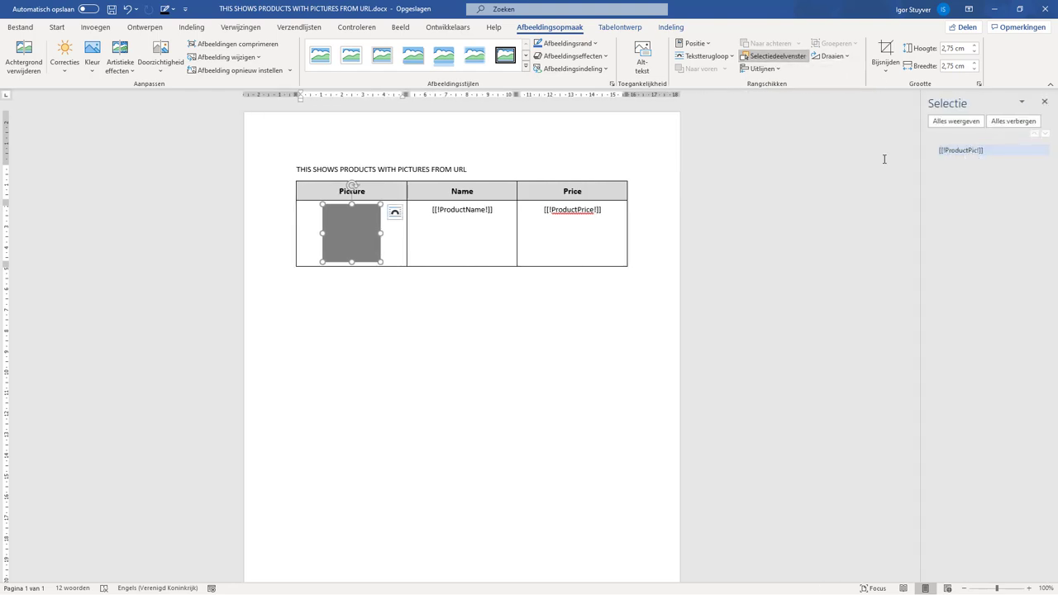
pyautogui.click(464, 212)
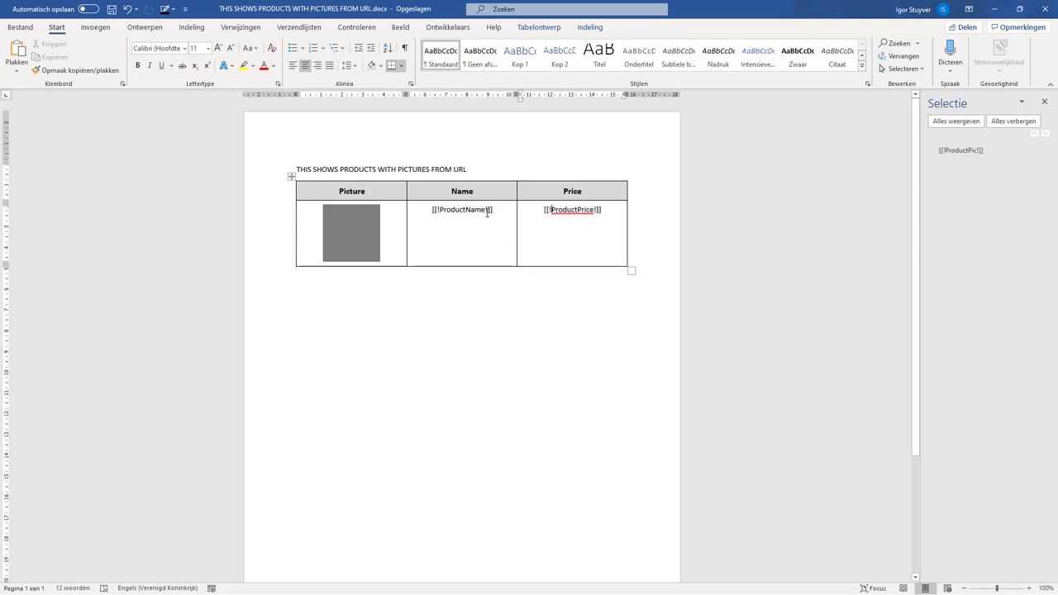
pyautogui.click(278, 232)
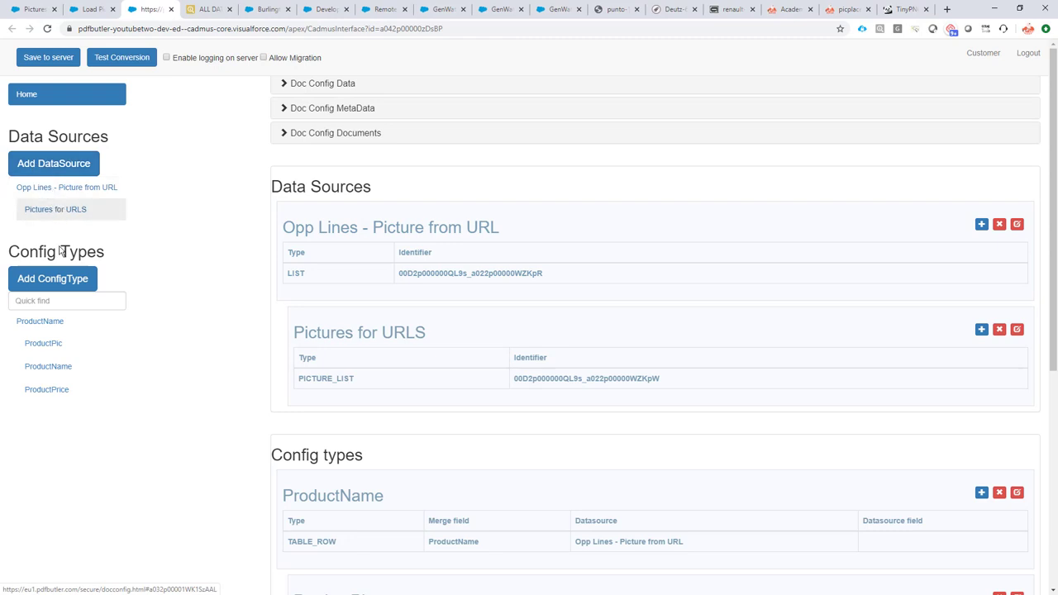
# - Examine the ProductName TABLE_ROW and ProductPic PICTURE config types in PDF Butler, and compare them with the Word template's row
pyautogui.click(58, 327)
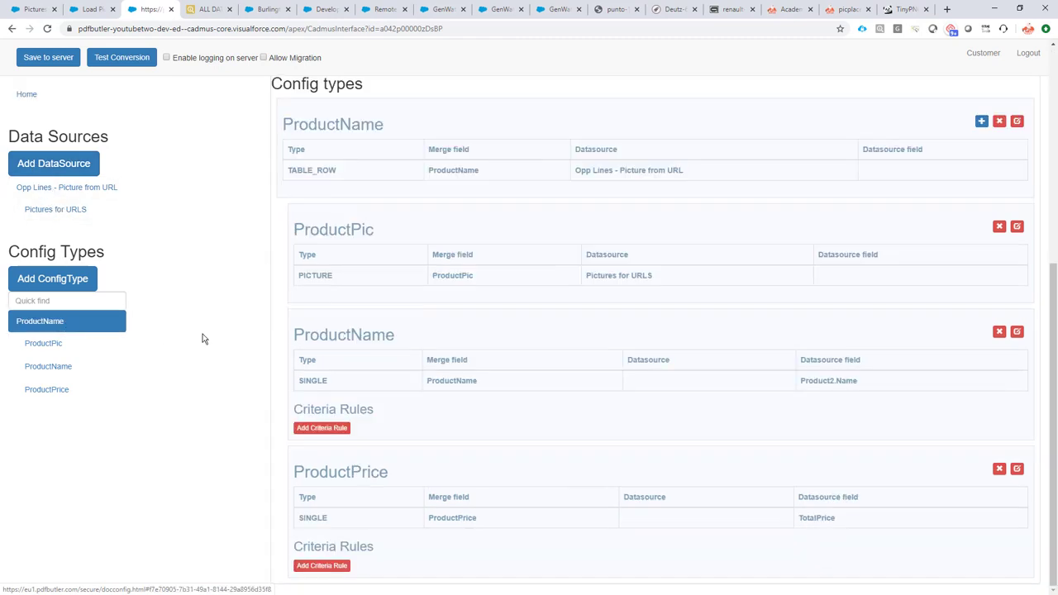
pyautogui.doubleClick(300, 171)
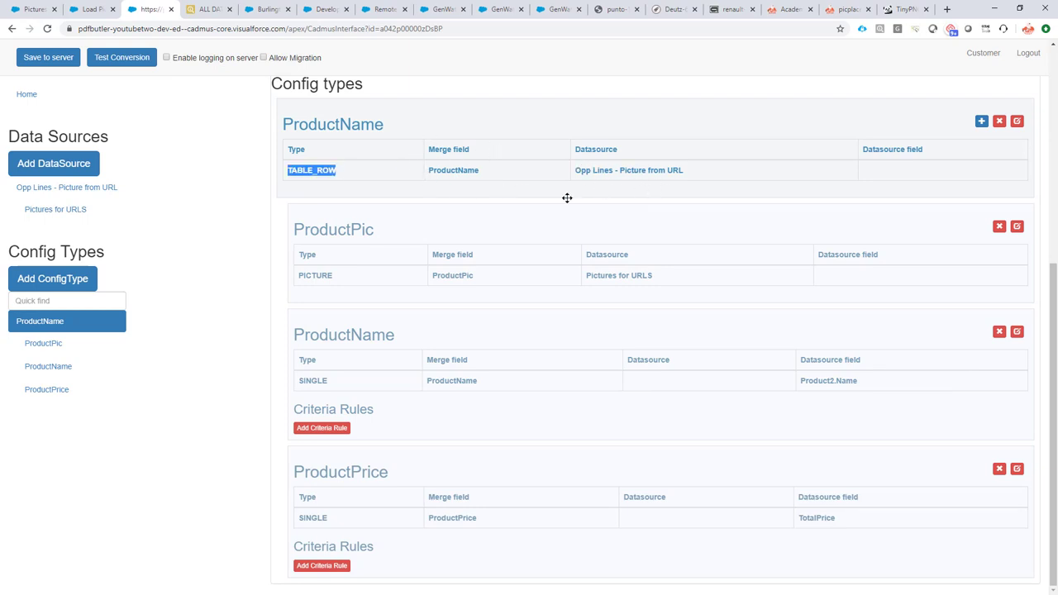
pyautogui.doubleClick(306, 275)
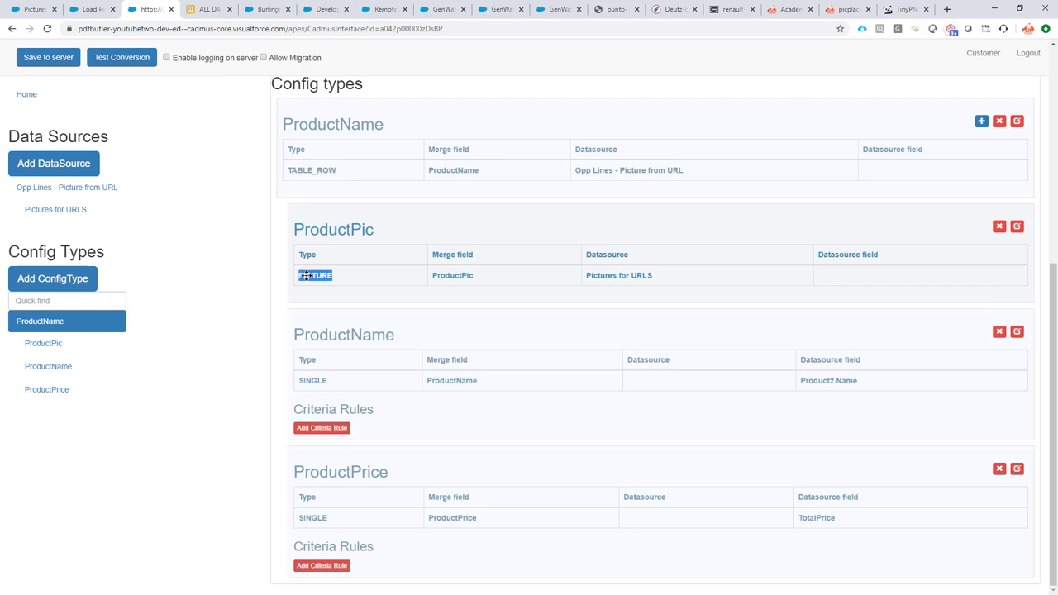
pyautogui.hotkey('alt', 'Tab')
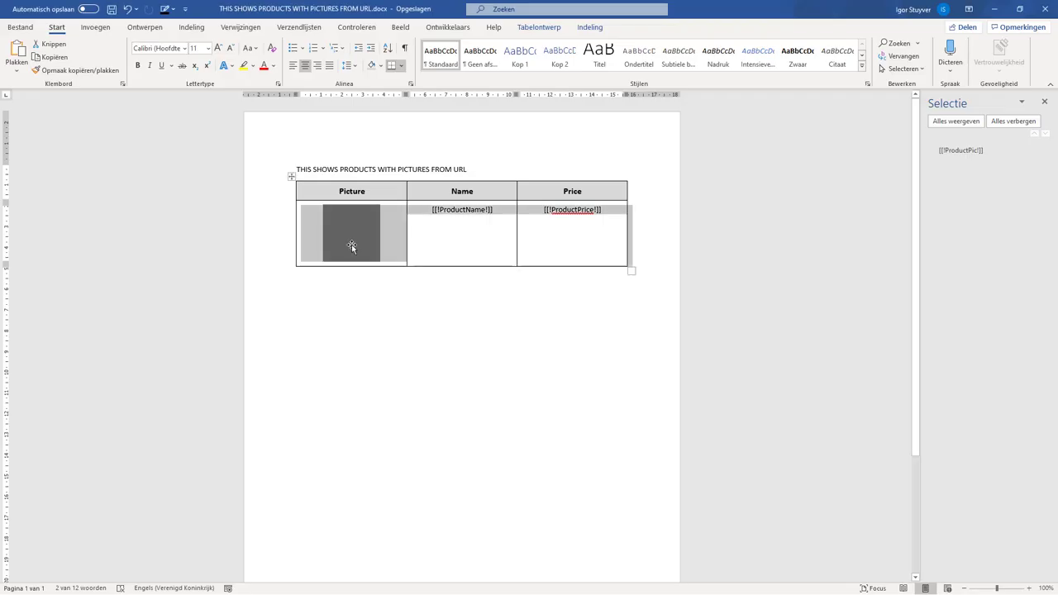
# - Select the template's grey placeholder picture, and examine the ProductName and ProductPrice SINGLE config types in PDF Butler
pyautogui.click(356, 236)
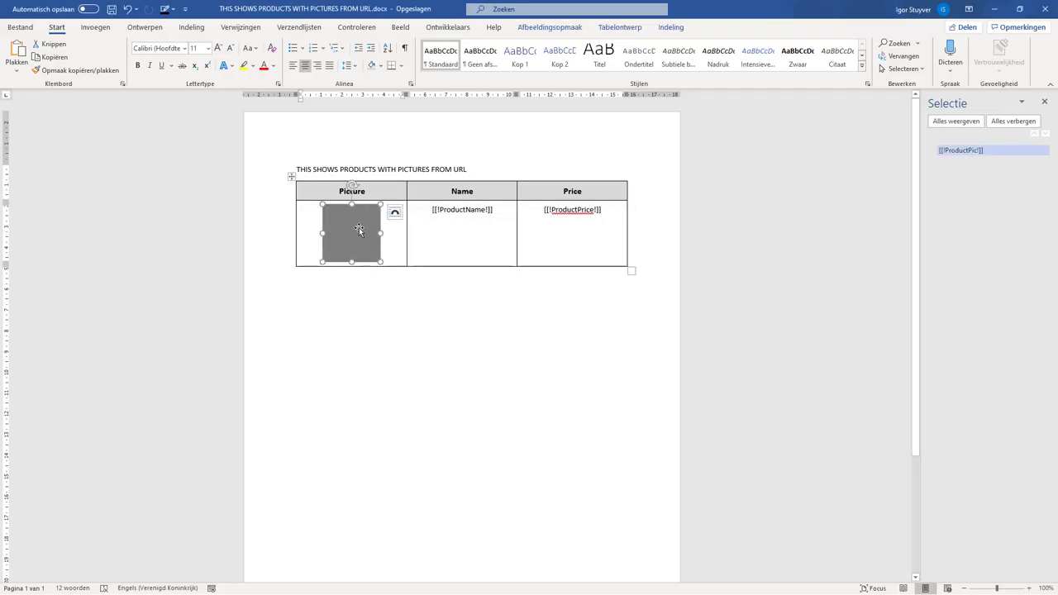
pyautogui.hotkey('alt', 'Tab')
pyautogui.click(313, 336)
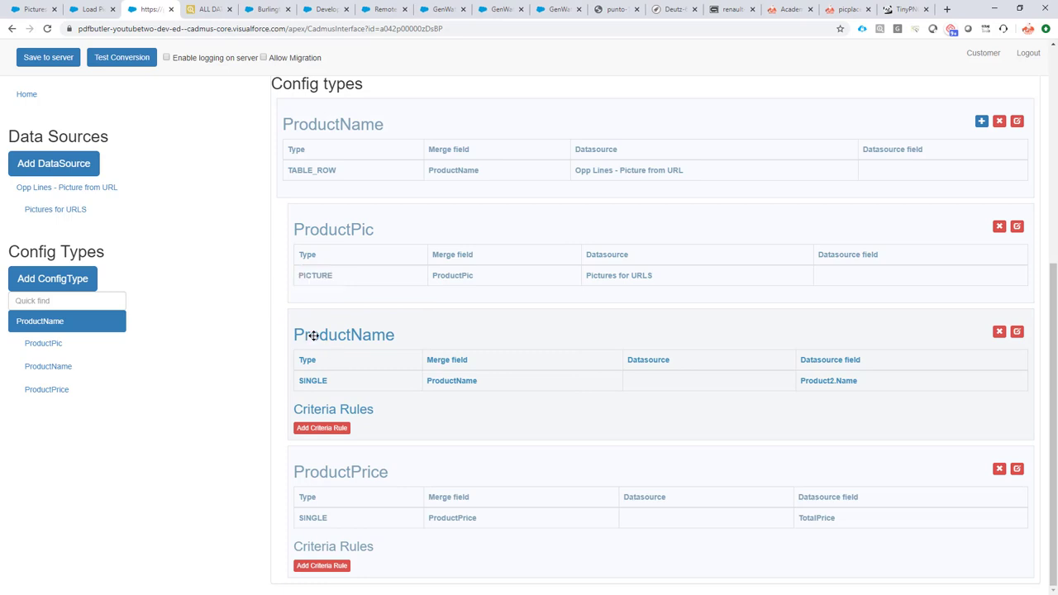
pyautogui.doubleClick(313, 335)
pyautogui.doubleClick(331, 475)
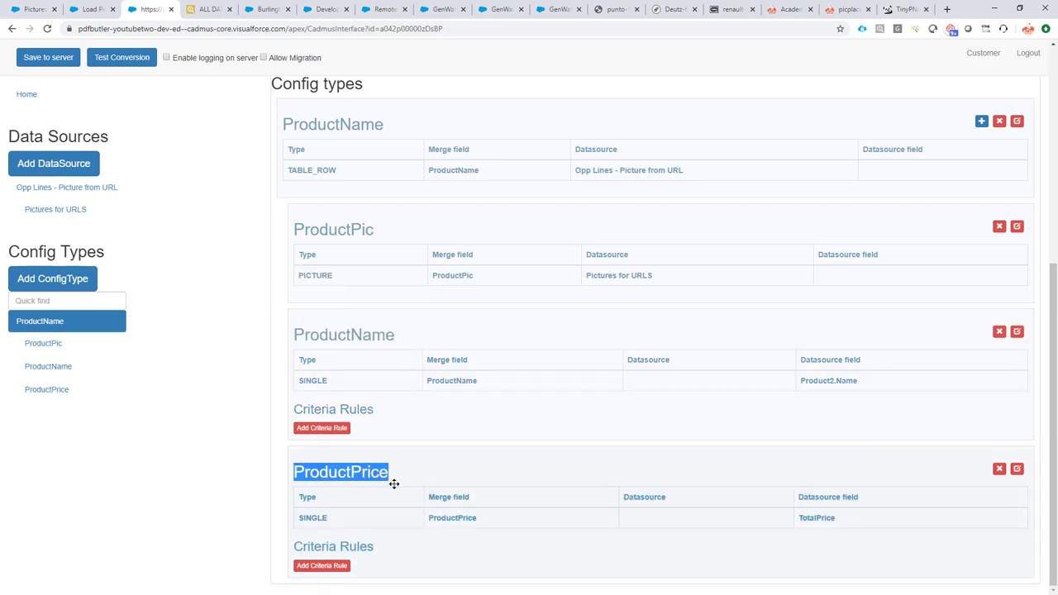
pyautogui.scroll(2, 496, 376)
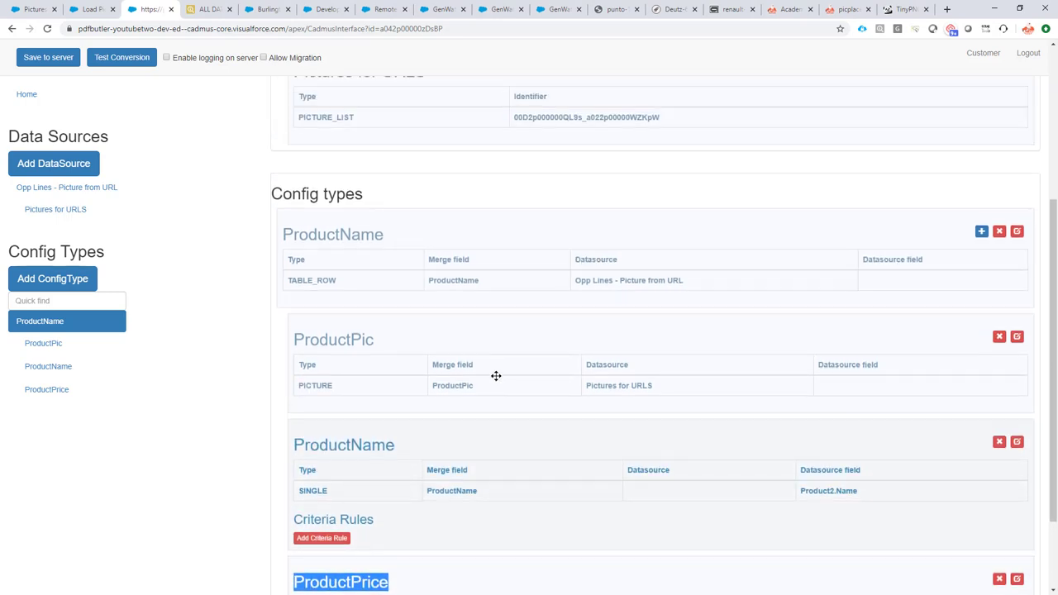
pyautogui.scroll(4, 496, 376)
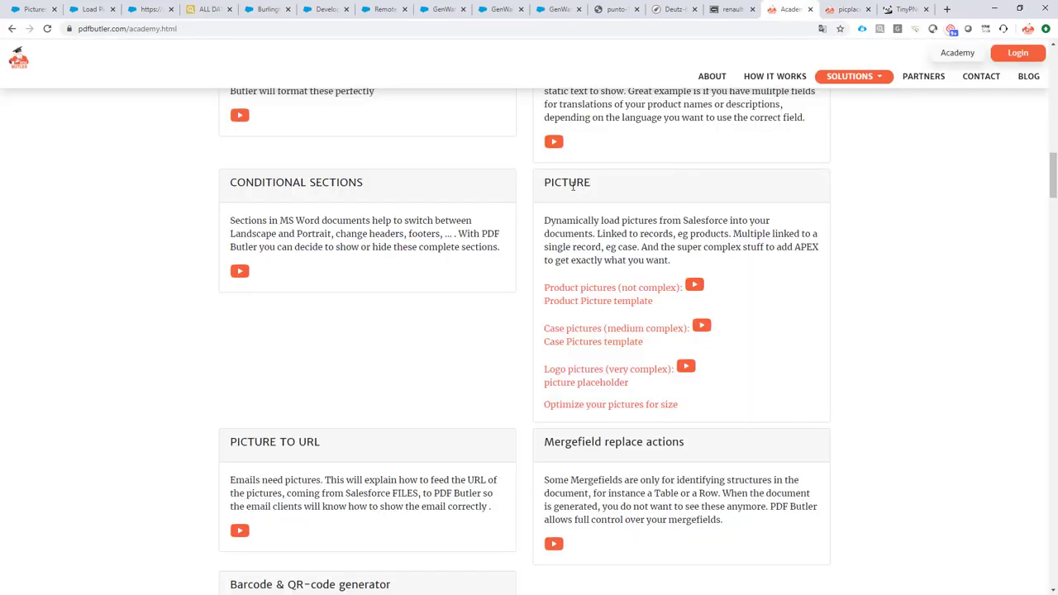
# - Examine the PICTURE lessons and template links on the PDF Butler Academy page, referring back to the placeholder picture in the Word template
pyautogui.doubleClick(564, 184)
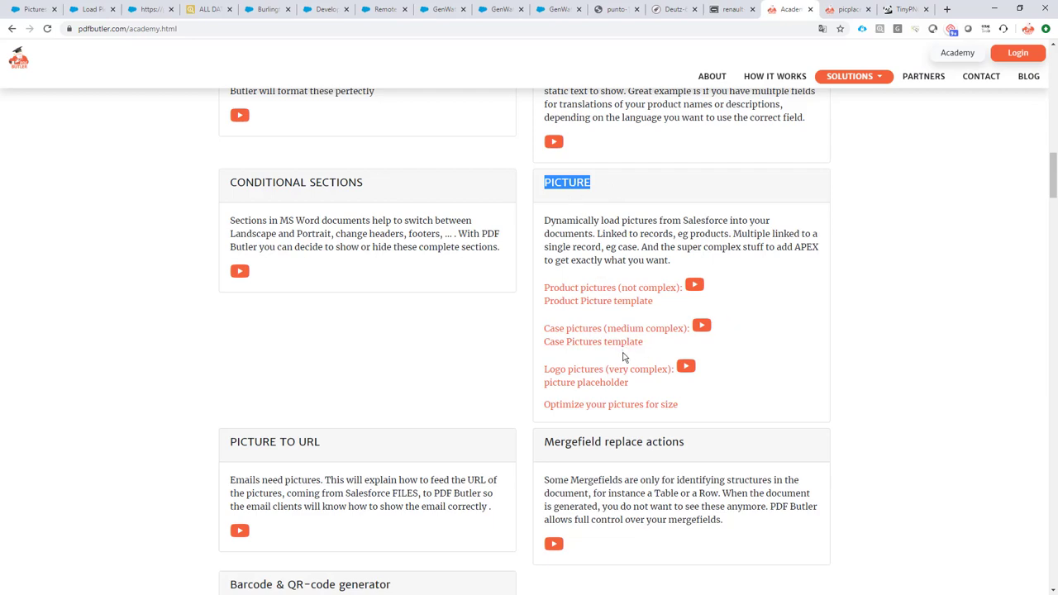
pyautogui.hotkey('alt', 'Tab')
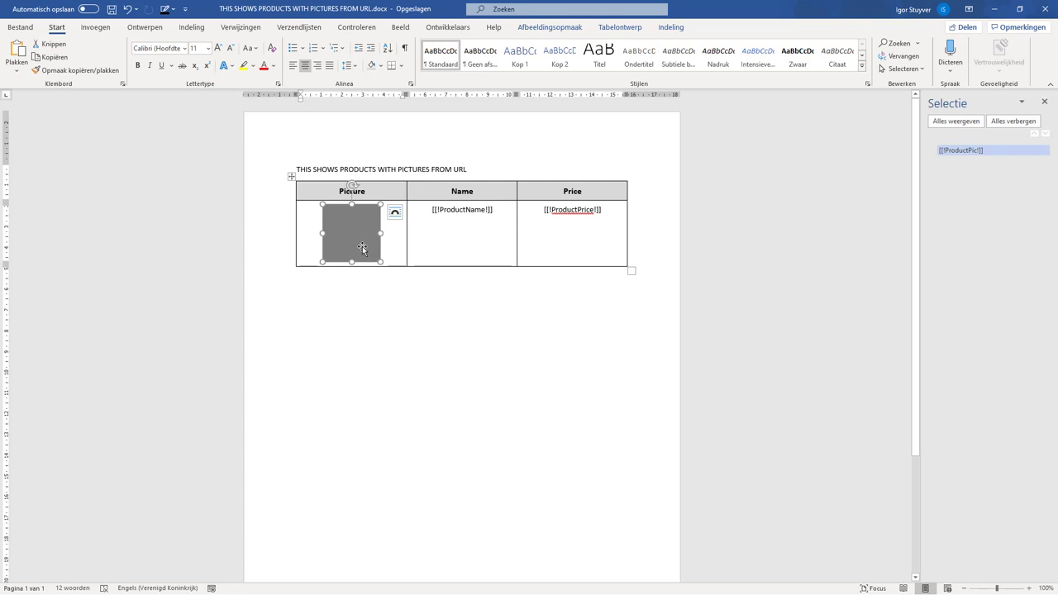
pyautogui.hotkey('alt', 'Tab')
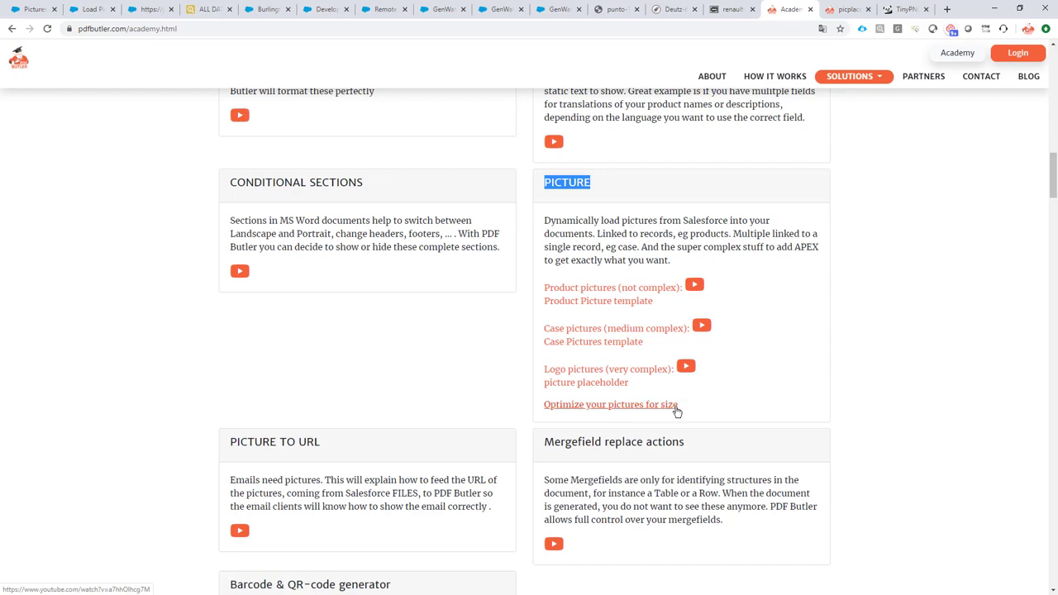
pyautogui.scroll(-2, 720, 378)
pyautogui.scroll(6, 720, 379)
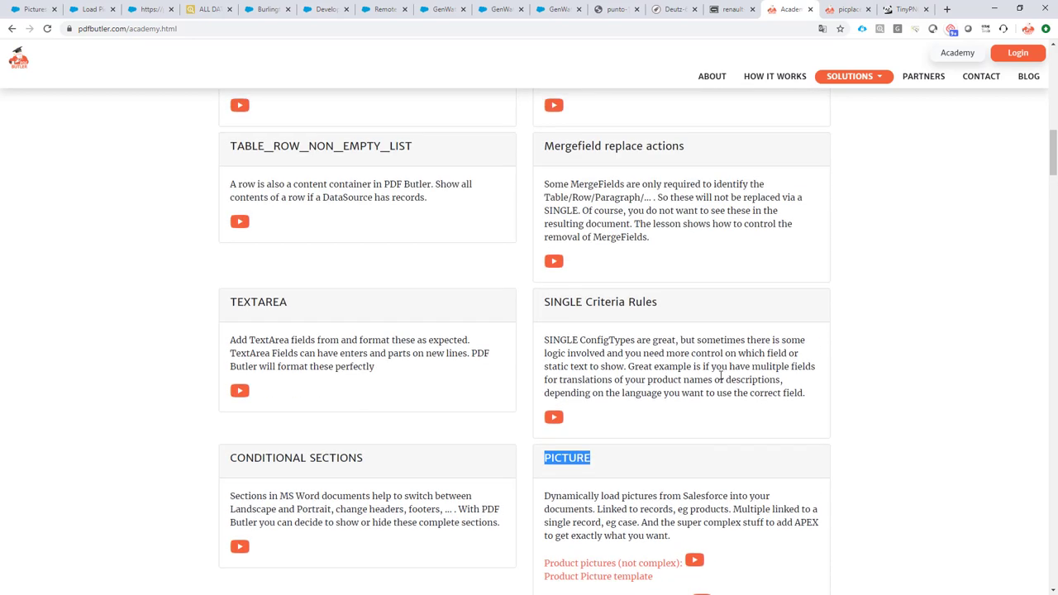
pyautogui.scroll(-2, 720, 379)
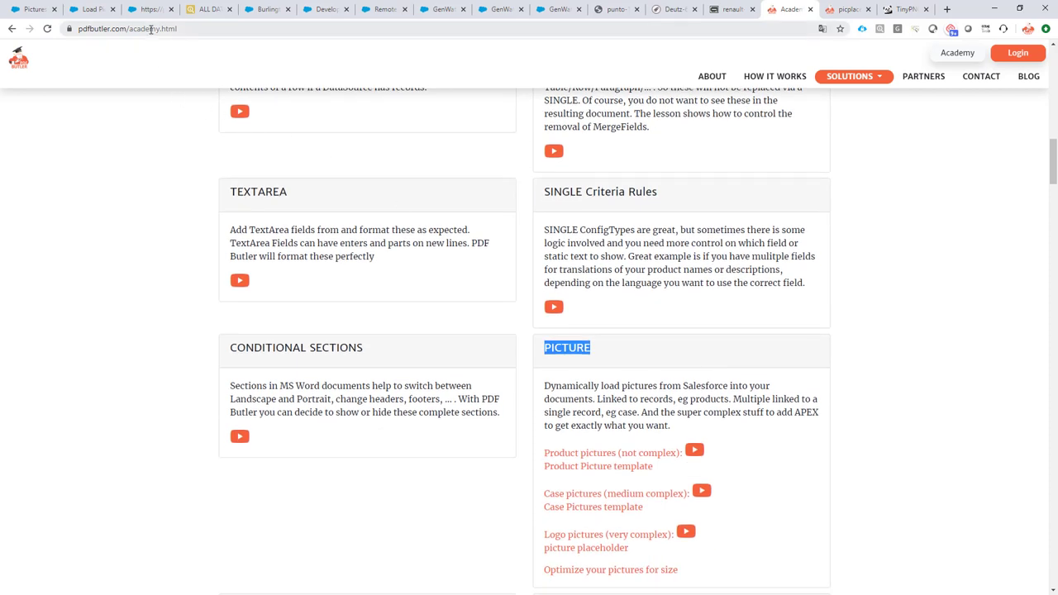